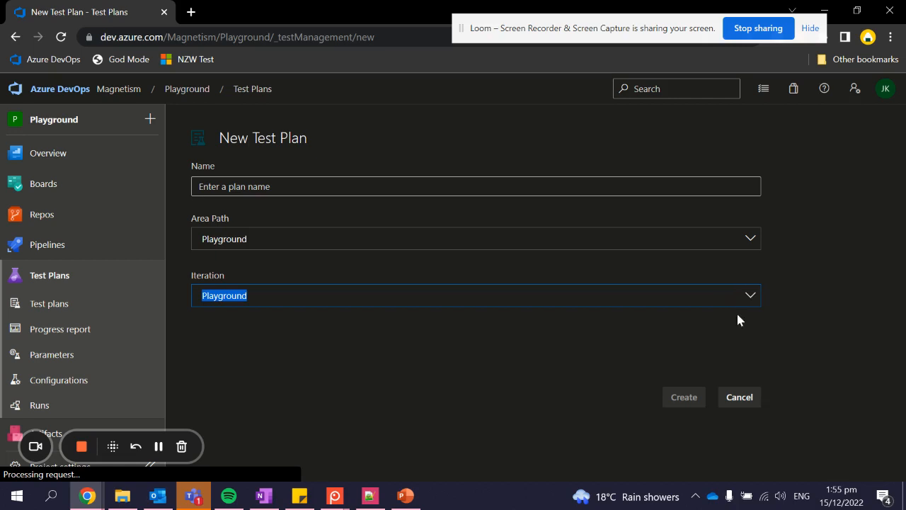
- Create a test plan named 'Test Sandbox', keeping the iteration as Playground
{"action": "left_click", "coordinate": [594, 193]}
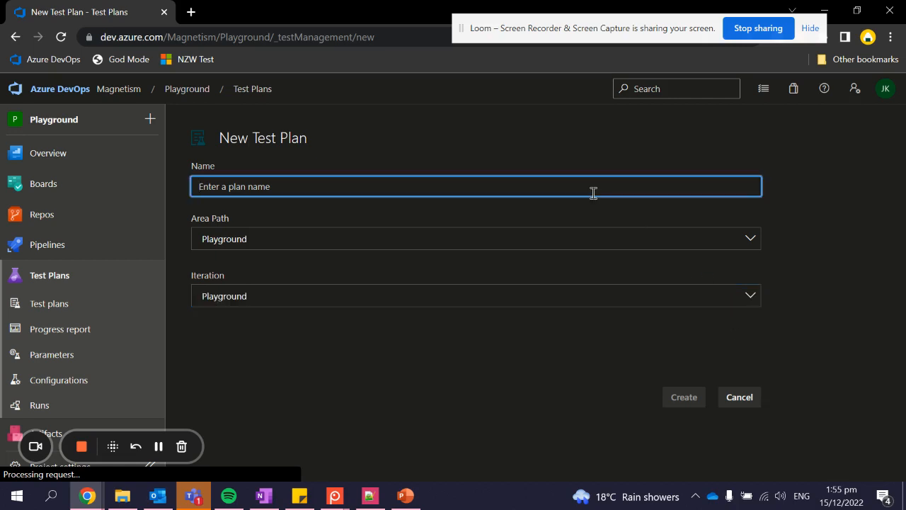
{"action": "type", "text": "Test "}
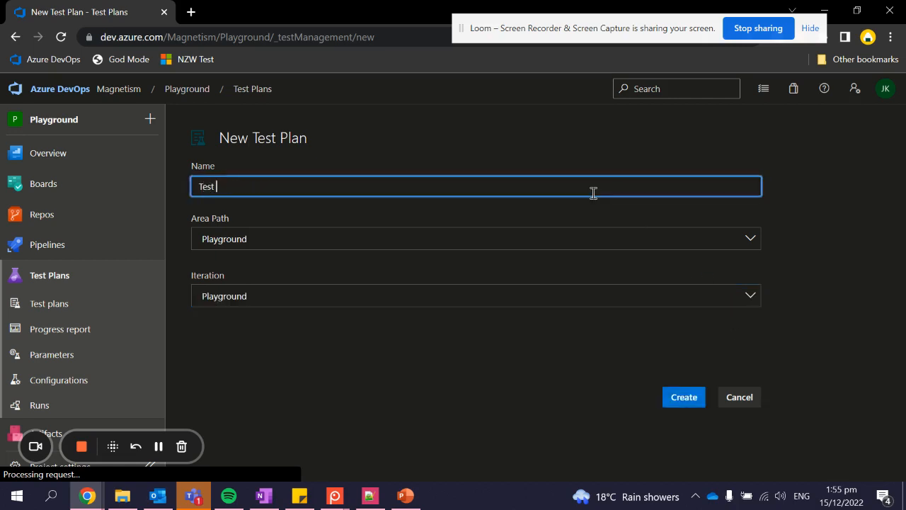
{"action": "type", "text": "Sandbox"}
{"action": "left_click", "coordinate": [749, 295]}
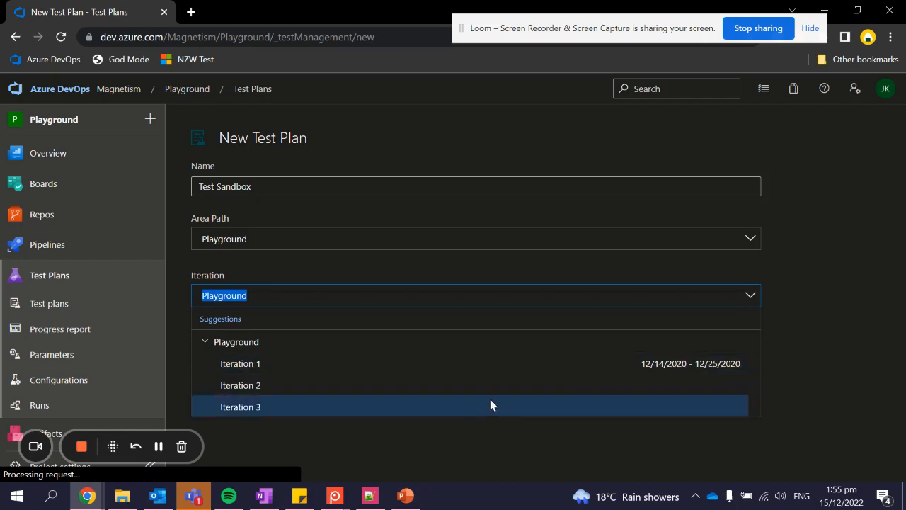
{"action": "left_click", "coordinate": [878, 336]}
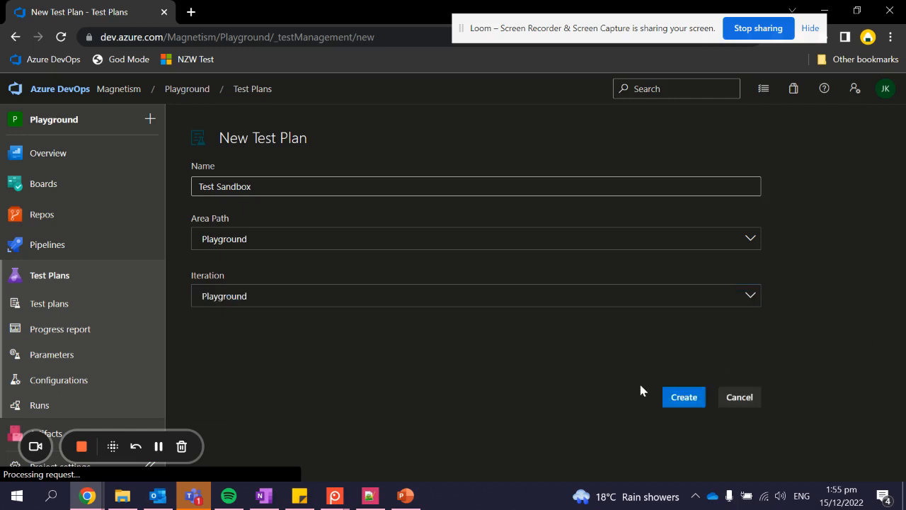
{"action": "left_click", "coordinate": [681, 404]}
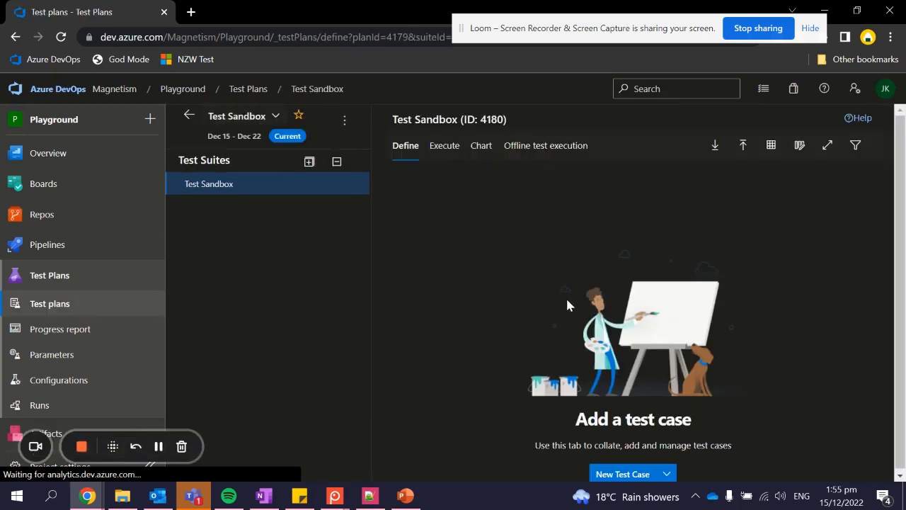
- Add a requirement-based suite for user story 4154, found through the Playground user-story query
{"action": "right_click", "coordinate": [338, 181]}
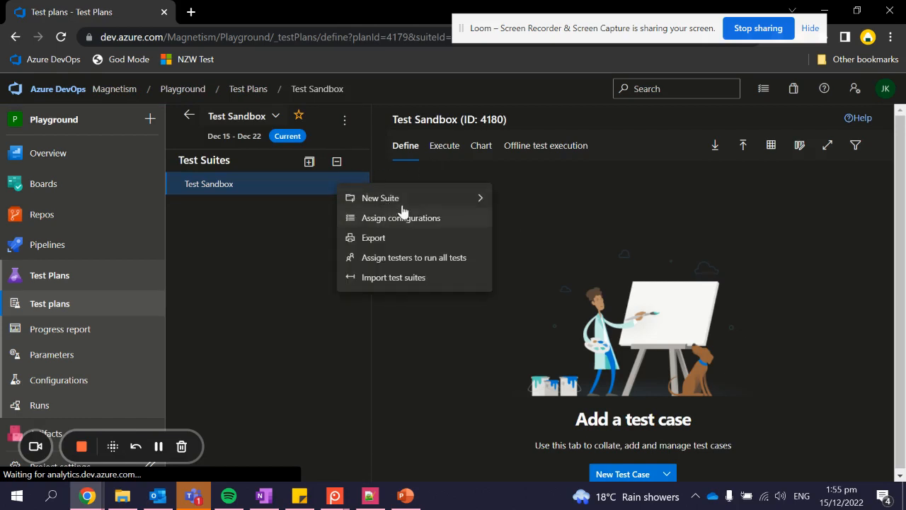
{"action": "mouse_move", "coordinate": [431, 202]}
{"action": "left_click", "coordinate": [555, 219]}
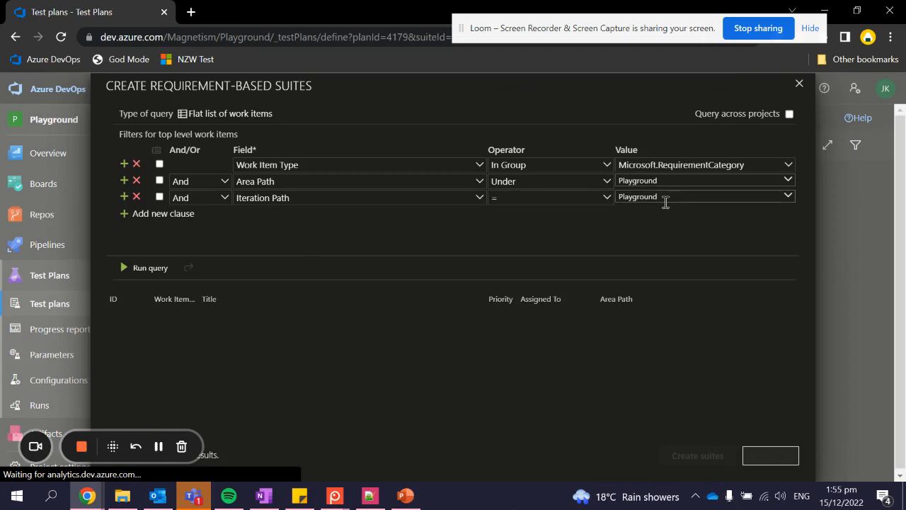
{"action": "left_click", "coordinate": [149, 268]}
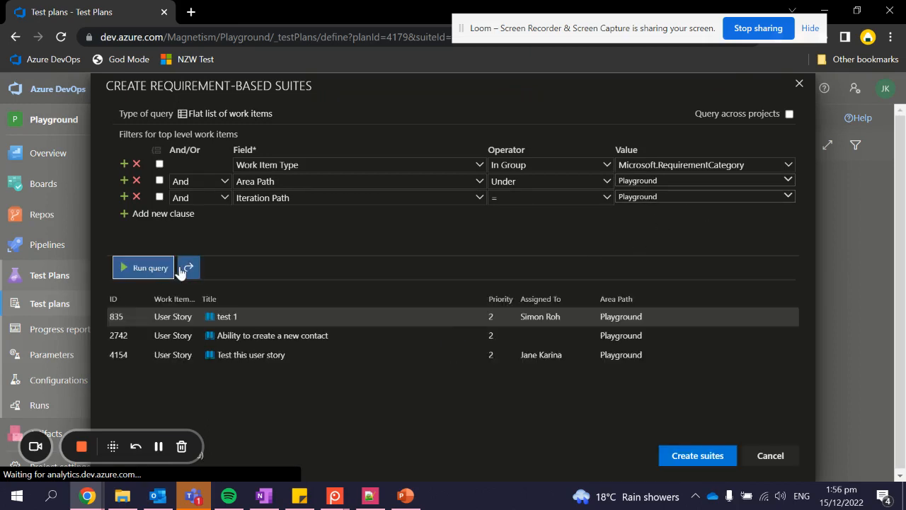
{"action": "left_click", "coordinate": [314, 358]}
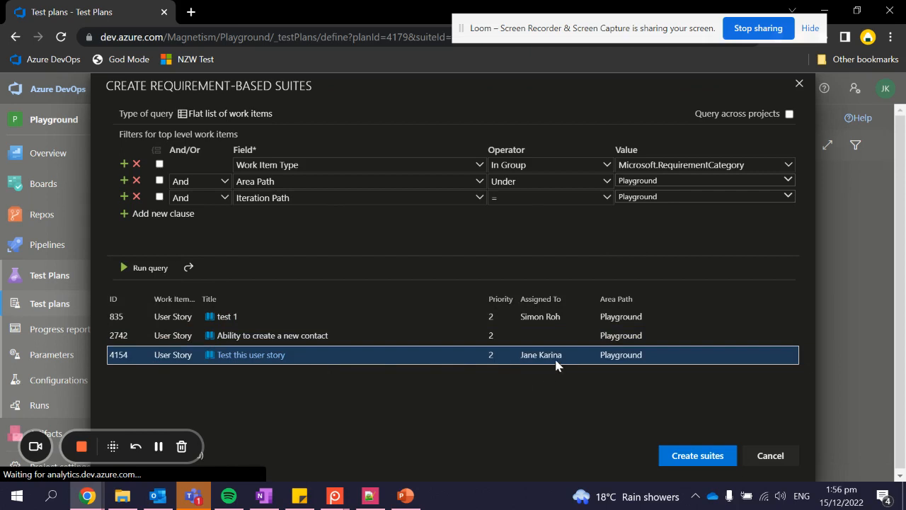
{"action": "left_click", "coordinate": [685, 456]}
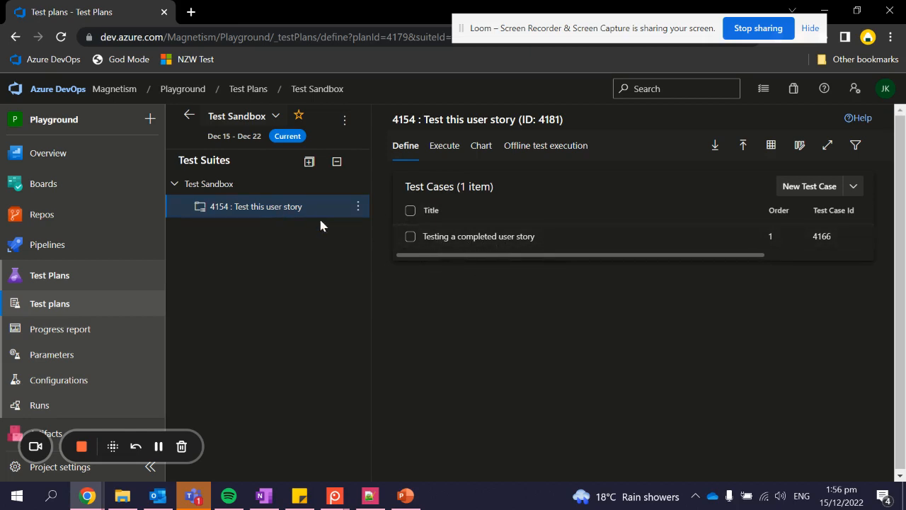
- Open Work items in a new tab, review user story 4154's related work, then return to Test Plans
{"action": "mouse_move", "coordinate": [78, 206]}
{"action": "mouse_move", "coordinate": [124, 184]}
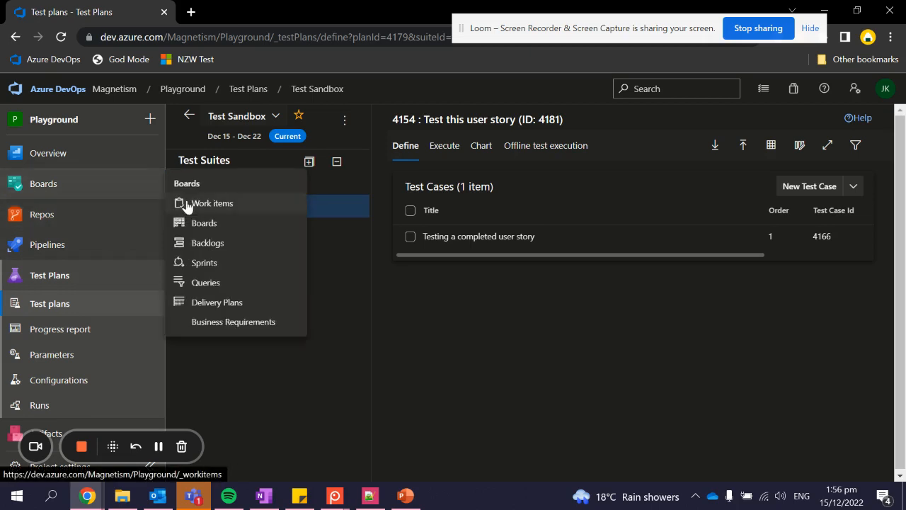
{"action": "right_click", "coordinate": [210, 203]}
{"action": "left_click", "coordinate": [239, 210]}
{"action": "left_click", "coordinate": [261, 12]}
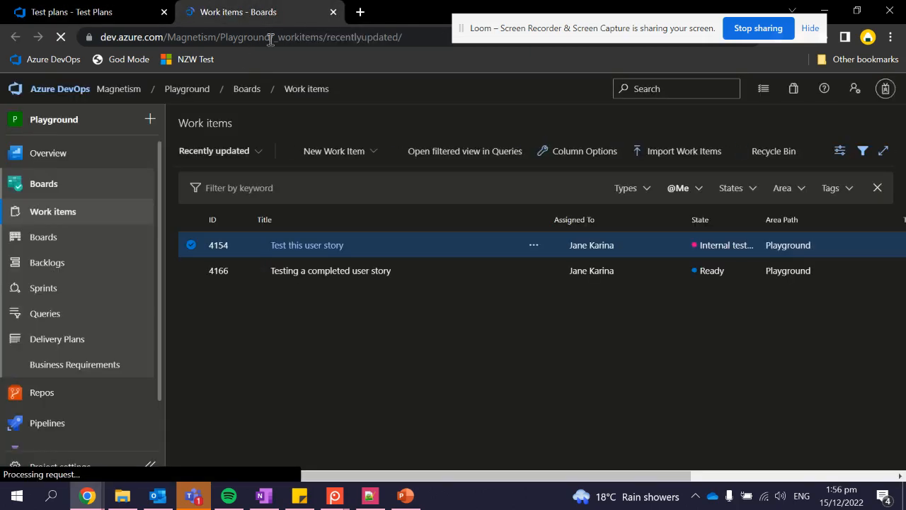
{"action": "left_click", "coordinate": [330, 244]}
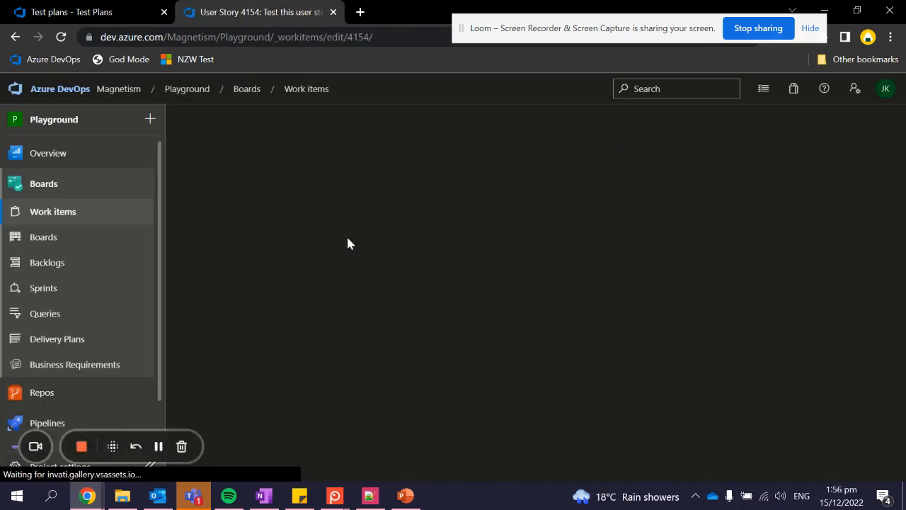
{"action": "scroll", "coordinate": [789, 380], "scroll_direction": "down", "scroll_amount": 3}
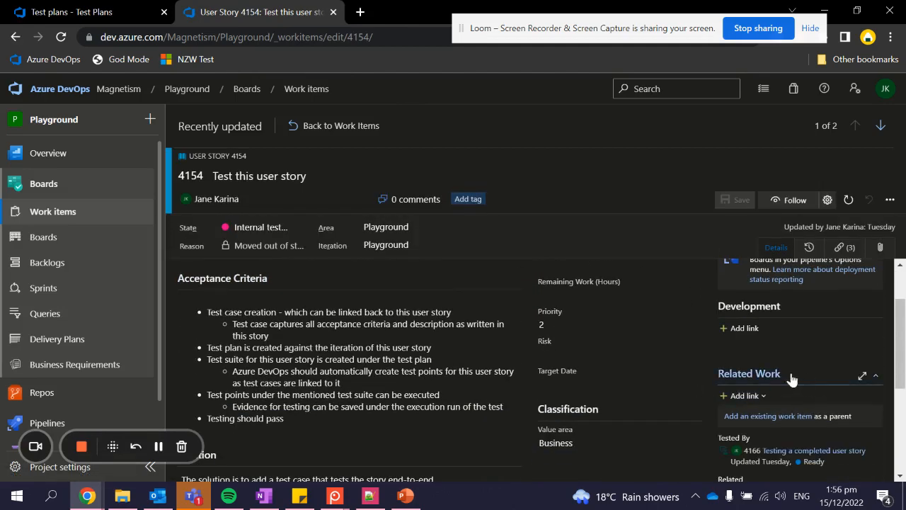
{"action": "scroll", "coordinate": [594, 292], "scroll_direction": "up", "scroll_amount": 2}
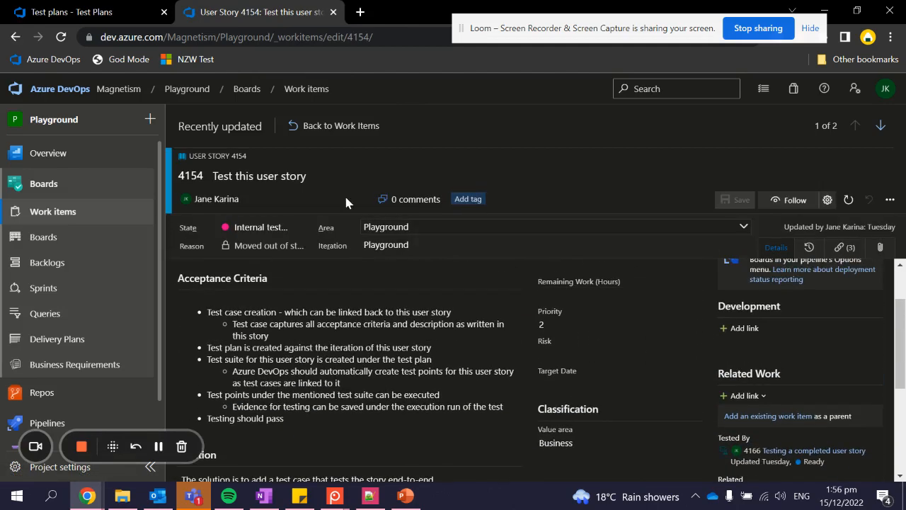
{"action": "left_click", "coordinate": [113, 12]}
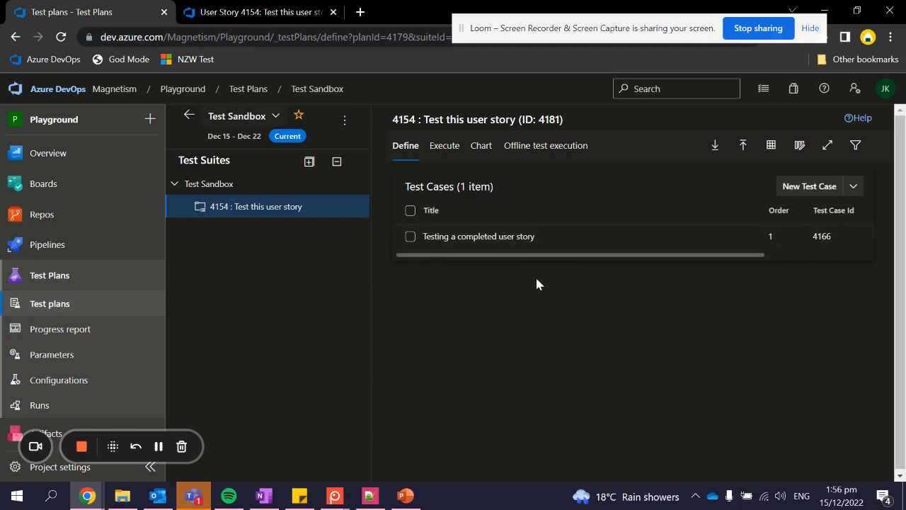
- On the Execute tab, select the 'Testing a completed user story' test point
{"action": "left_click", "coordinate": [411, 210]}
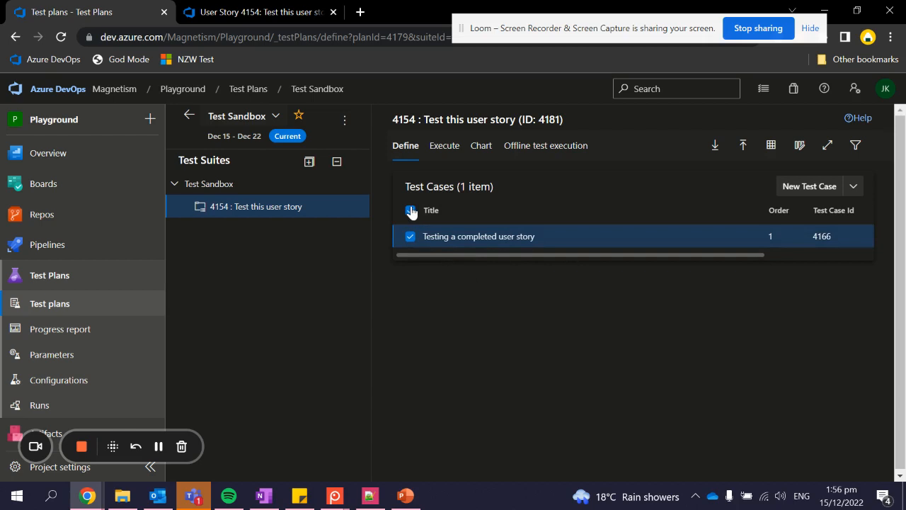
{"action": "left_click", "coordinate": [444, 145]}
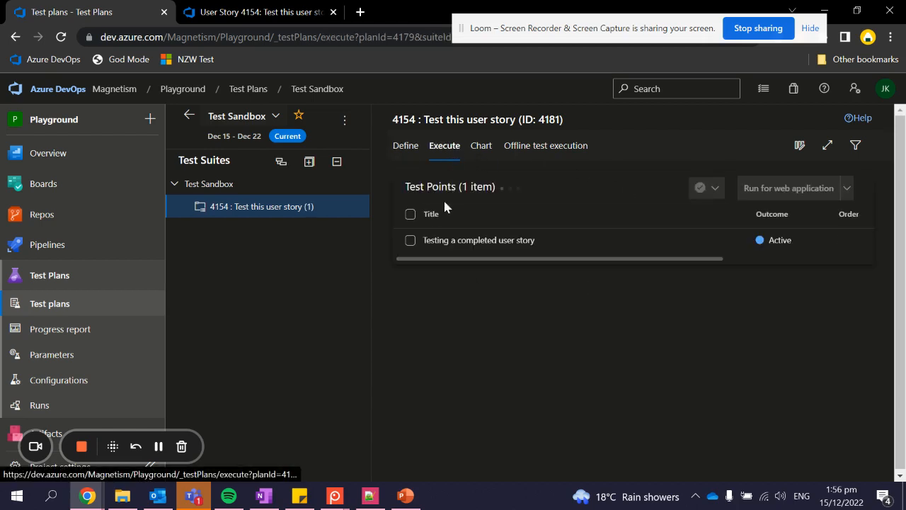
{"action": "left_click", "coordinate": [411, 213]}
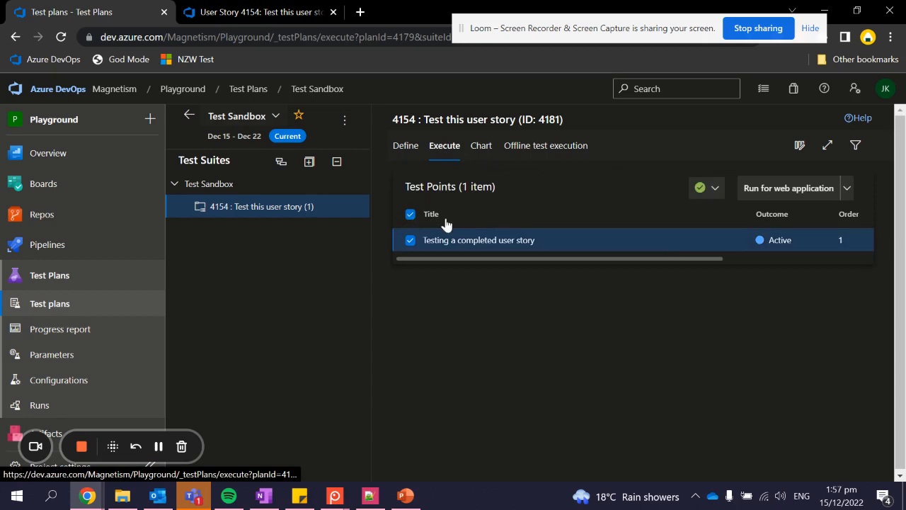
- Try the web runner, close it, then choose Run for desktop application
{"action": "left_click", "coordinate": [845, 187]}
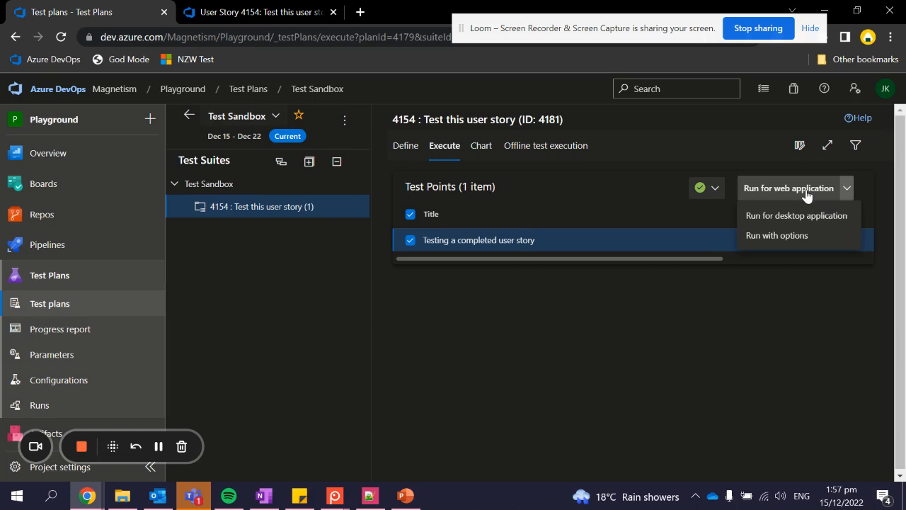
{"action": "left_click", "coordinate": [807, 195]}
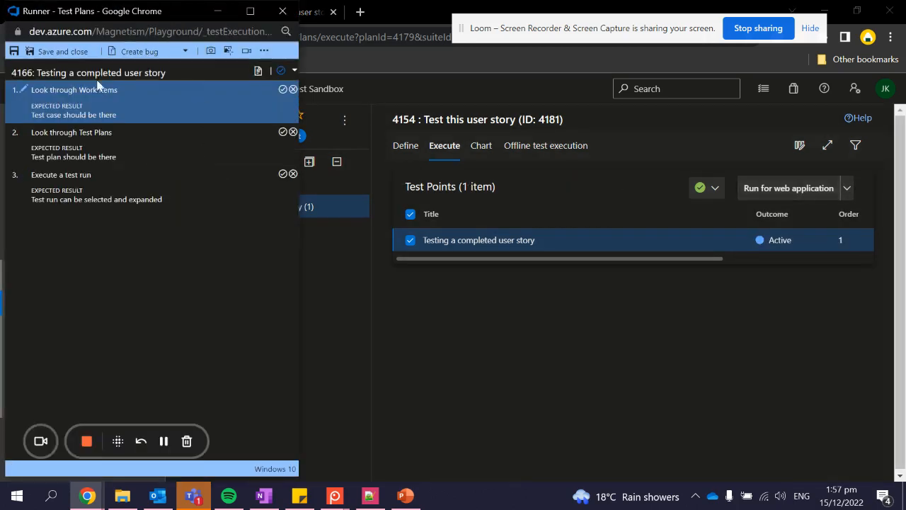
{"action": "left_click", "coordinate": [283, 10]}
{"action": "left_click", "coordinate": [847, 188]}
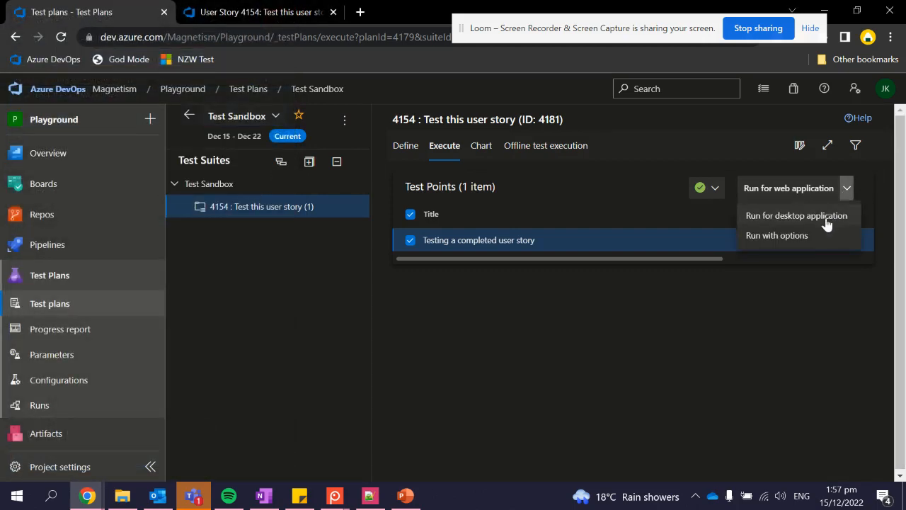
{"action": "left_click", "coordinate": [827, 217]}
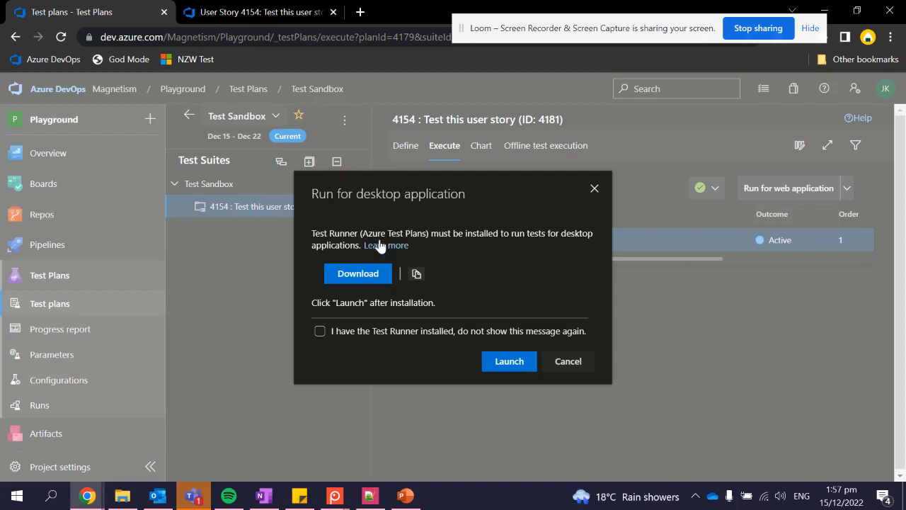
- Launch the desktop Test Runner without the install prompt, browse its help and attachment options, then close it
{"action": "left_click", "coordinate": [320, 330]}
{"action": "left_click", "coordinate": [494, 361]}
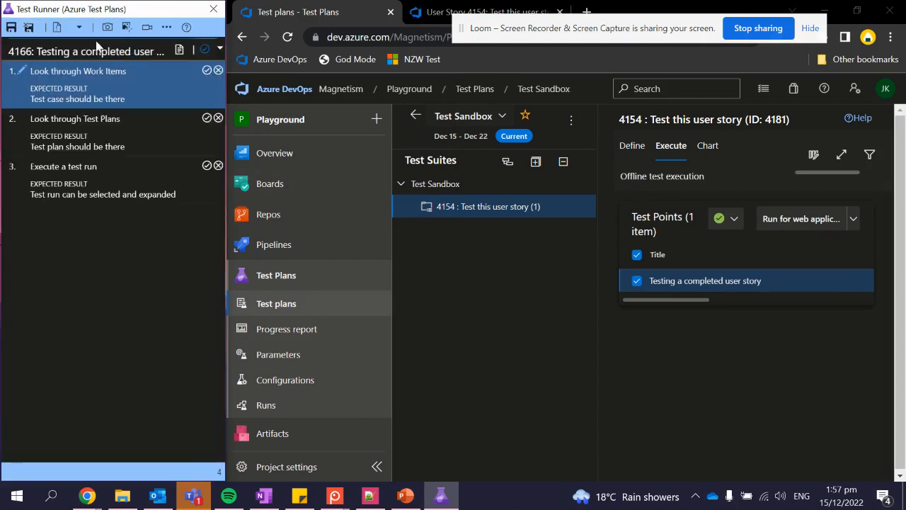
{"action": "left_click", "coordinate": [186, 35]}
{"action": "left_click", "coordinate": [186, 36]}
{"action": "left_click", "coordinate": [167, 28]}
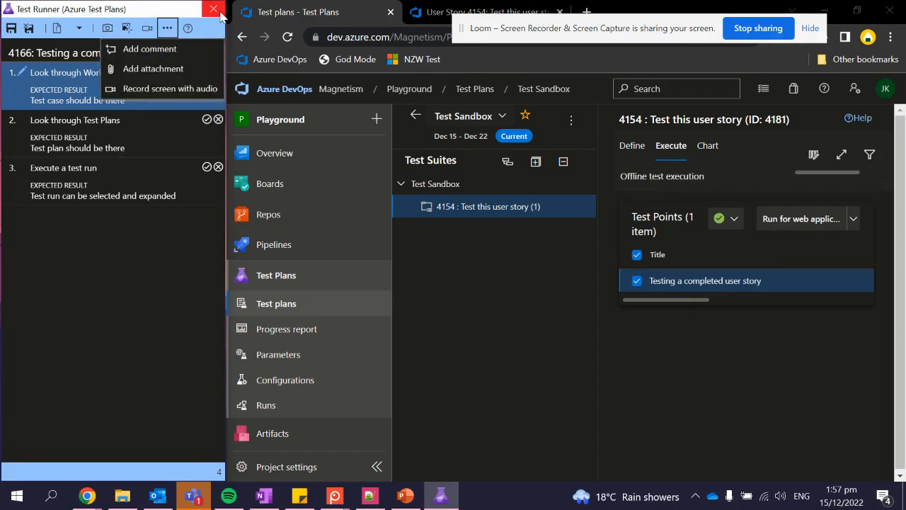
{"action": "left_click", "coordinate": [148, 232]}
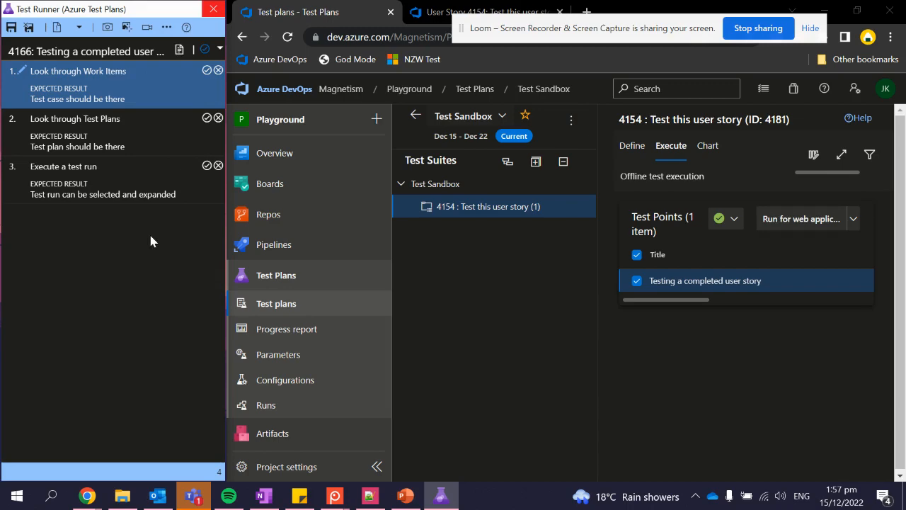
{"action": "left_click", "coordinate": [214, 10]}
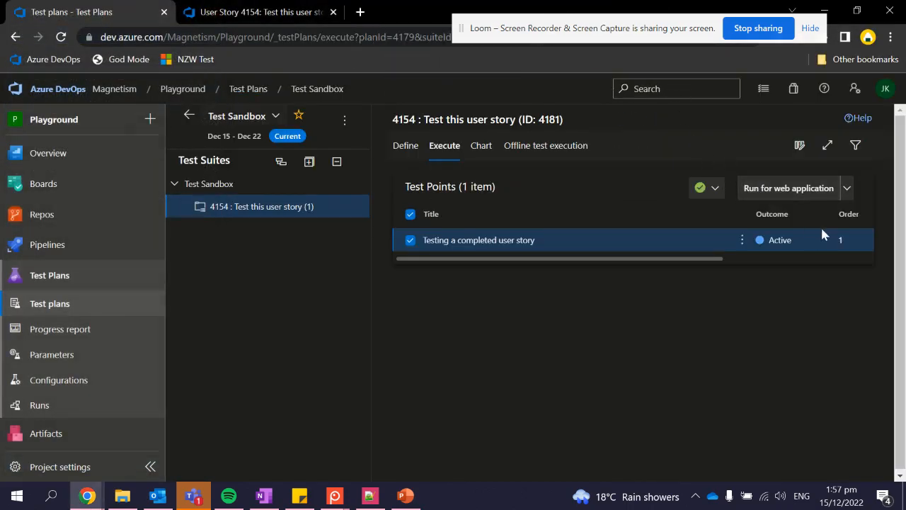
- Review Run with options (web browser runner, build search), cancel it, and run the test in the web runner
{"action": "left_click", "coordinate": [850, 189]}
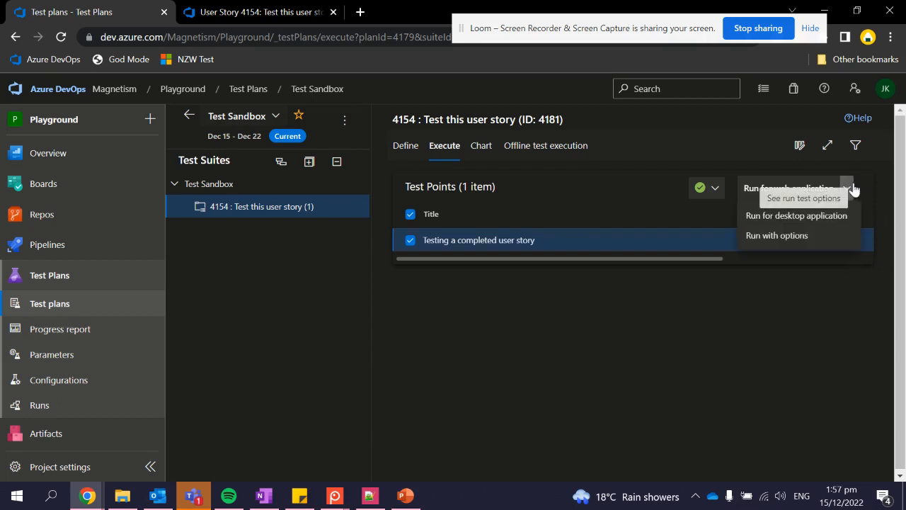
{"action": "left_click", "coordinate": [811, 237]}
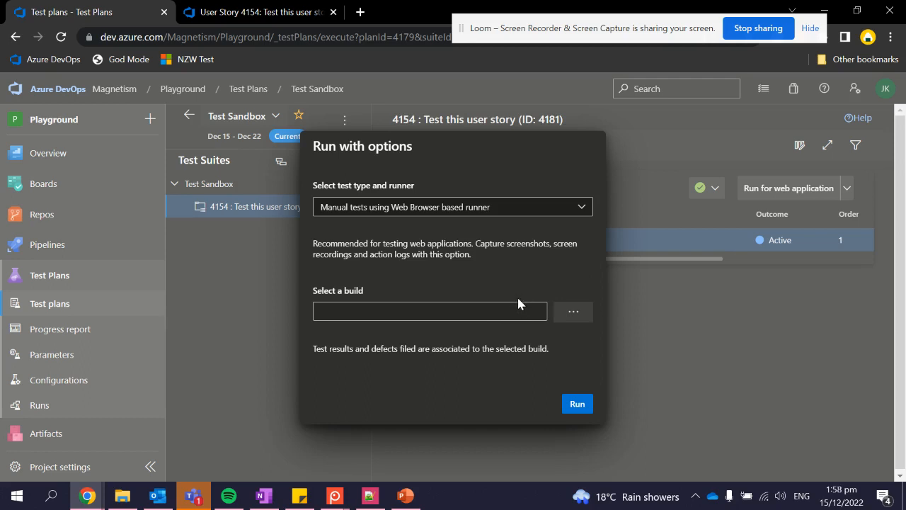
{"action": "left_click", "coordinate": [561, 207]}
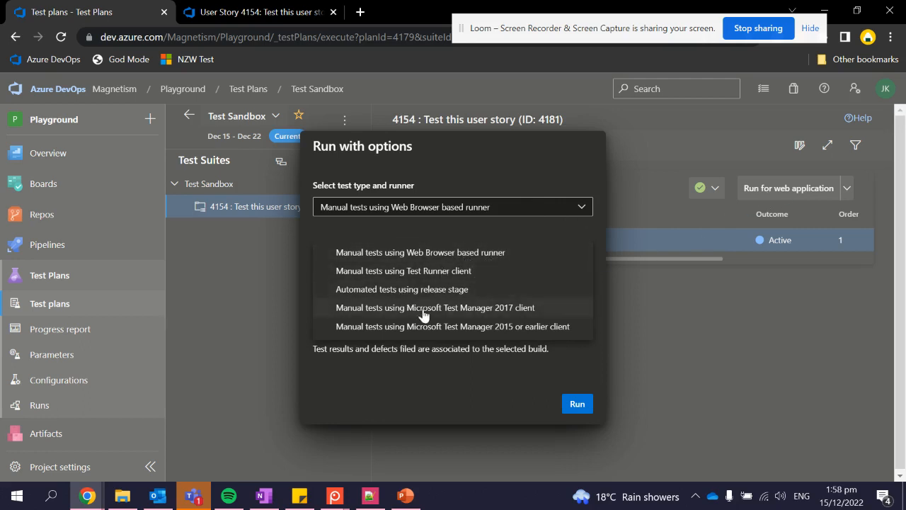
{"action": "left_click", "coordinate": [439, 354]}
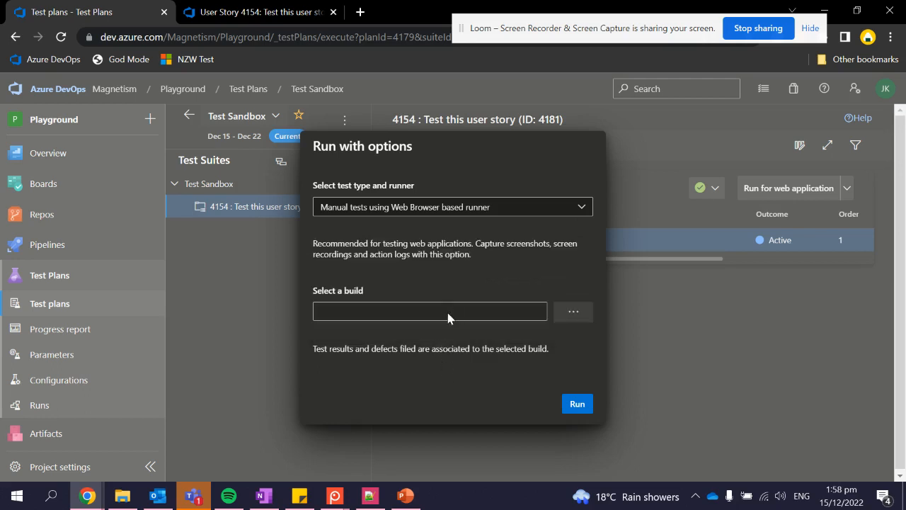
{"action": "left_click", "coordinate": [573, 309]}
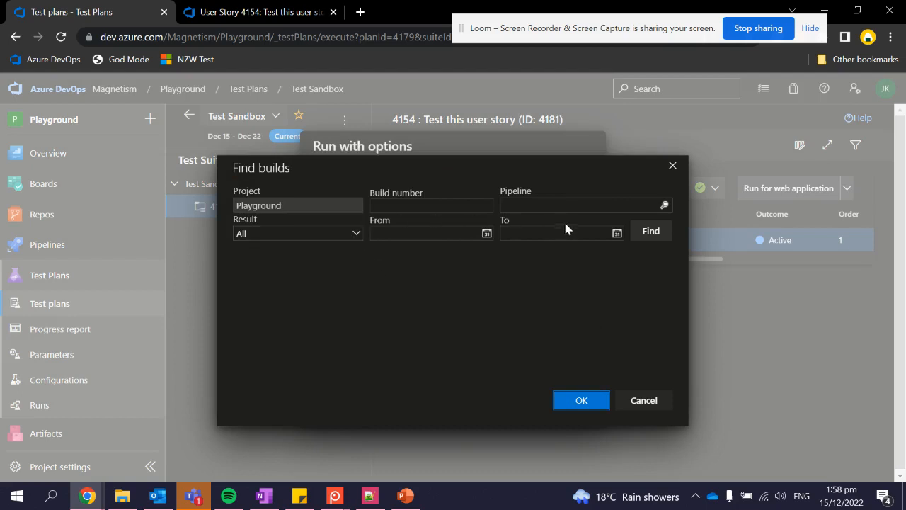
{"action": "left_click", "coordinate": [671, 168]}
{"action": "left_click", "coordinate": [637, 170]}
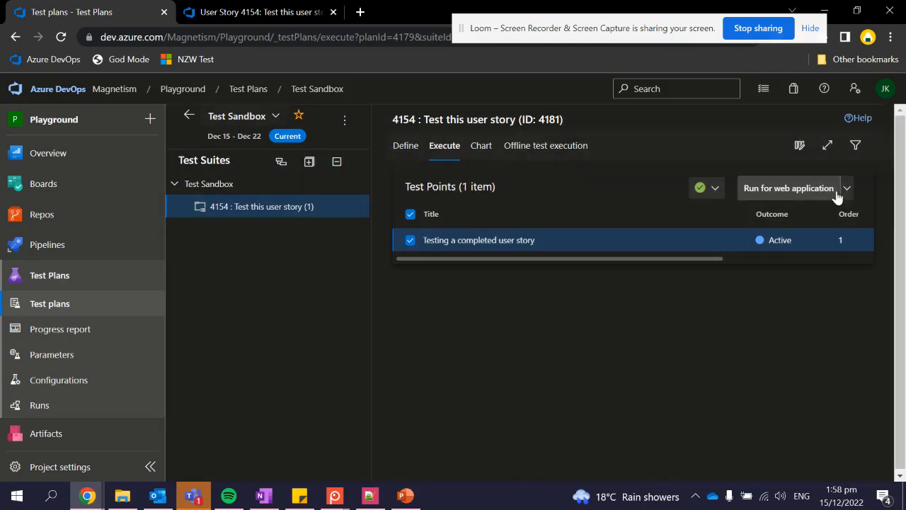
{"action": "left_click", "coordinate": [832, 193]}
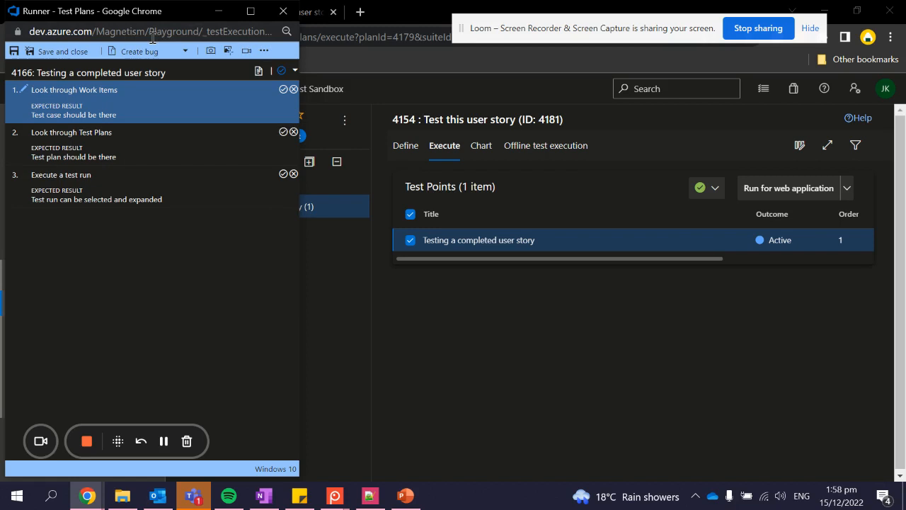
- Take a runner screenshot, sharing the Entire Screen after comparing window and tab sources
{"action": "left_click", "coordinate": [212, 55]}
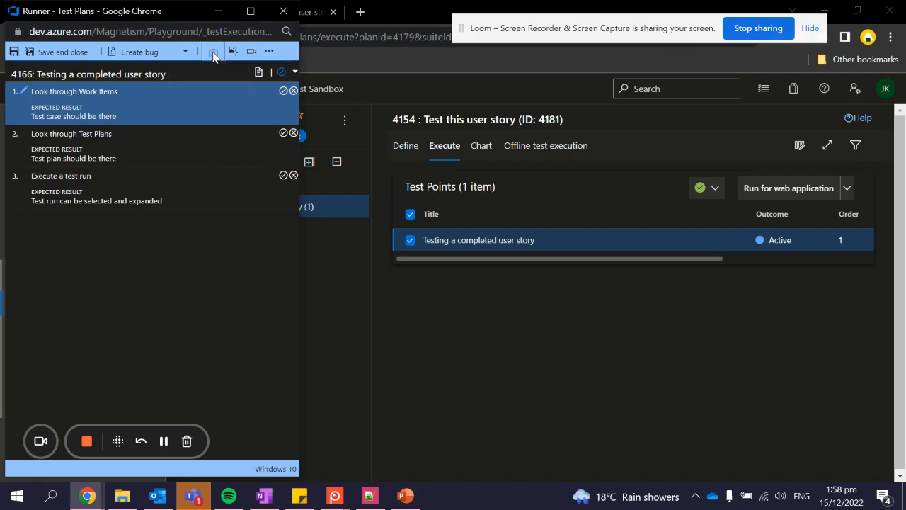
{"action": "left_click", "coordinate": [471, 118]}
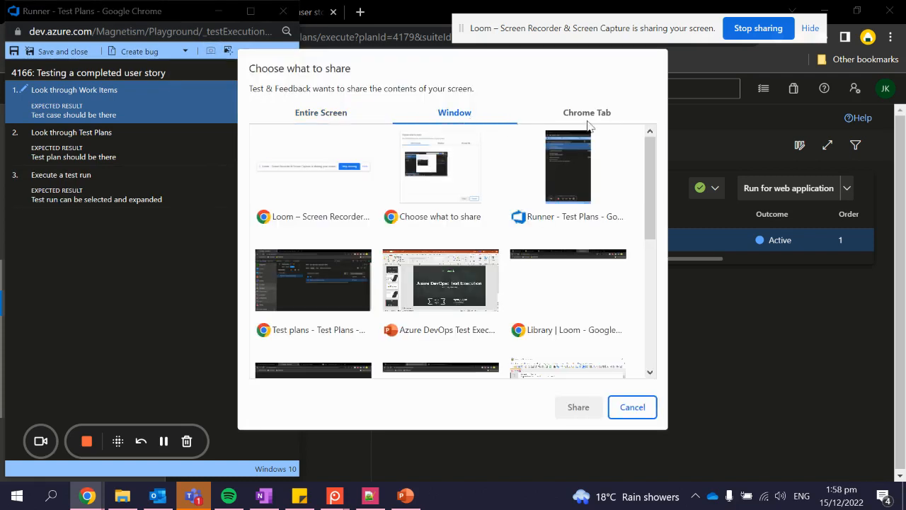
{"action": "left_click", "coordinate": [345, 117]}
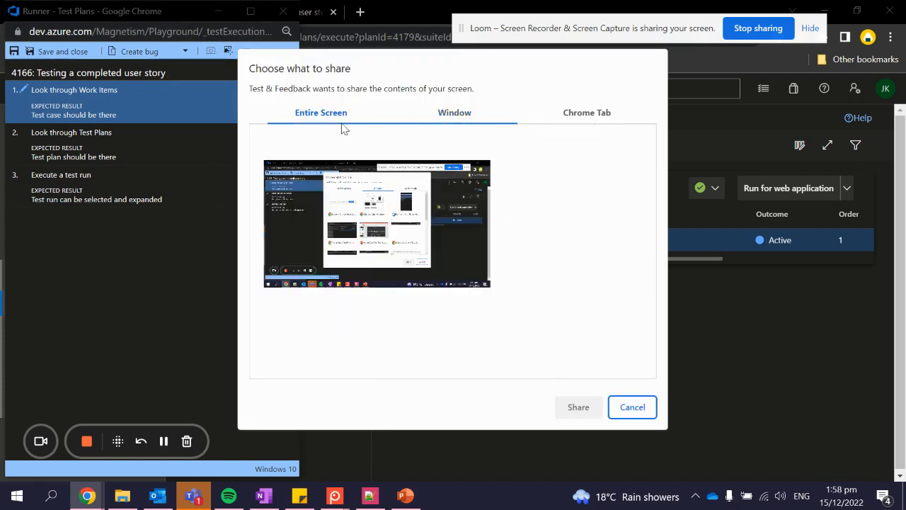
{"action": "left_click", "coordinate": [453, 118]}
{"action": "scroll", "coordinate": [580, 195], "scroll_direction": "down", "scroll_amount": 4}
{"action": "scroll", "coordinate": [581, 177], "scroll_direction": "up", "scroll_amount": 4}
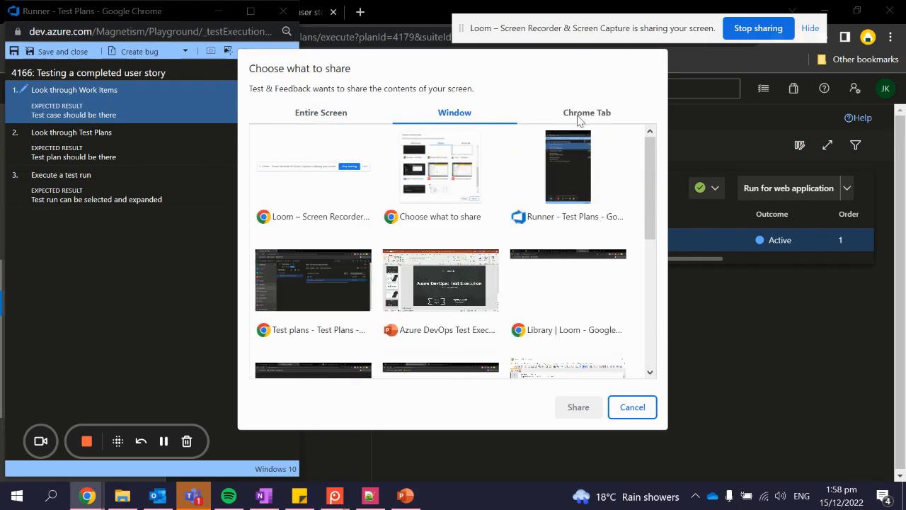
{"action": "left_click", "coordinate": [582, 119]}
{"action": "left_click", "coordinate": [396, 151]}
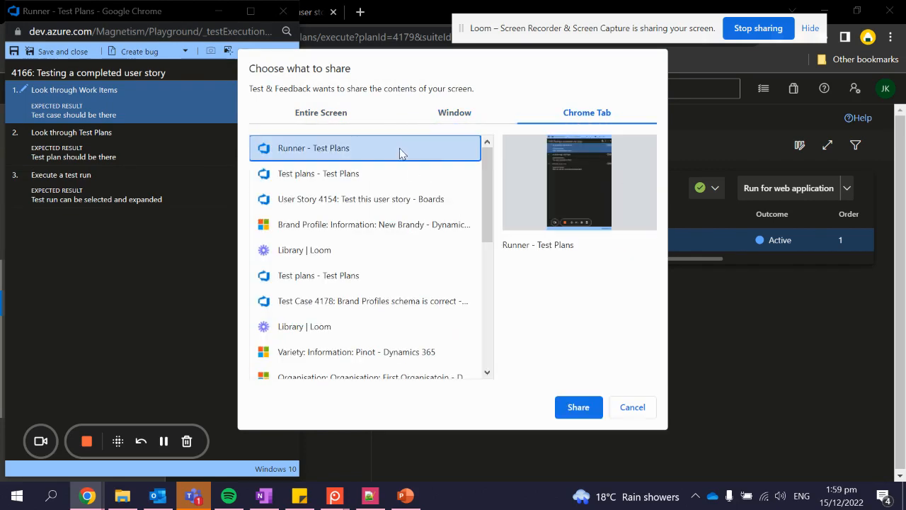
{"action": "left_click", "coordinate": [475, 116]}
{"action": "left_click", "coordinate": [324, 119]}
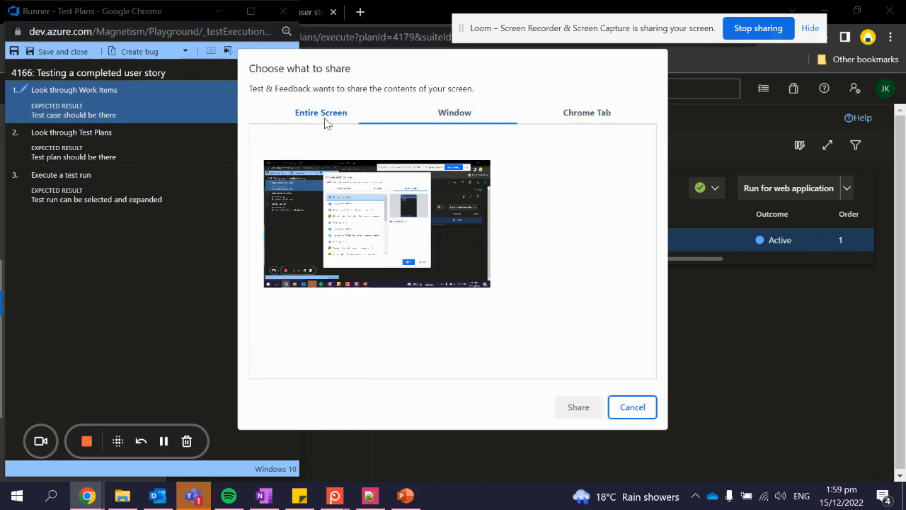
{"action": "left_click", "coordinate": [387, 190]}
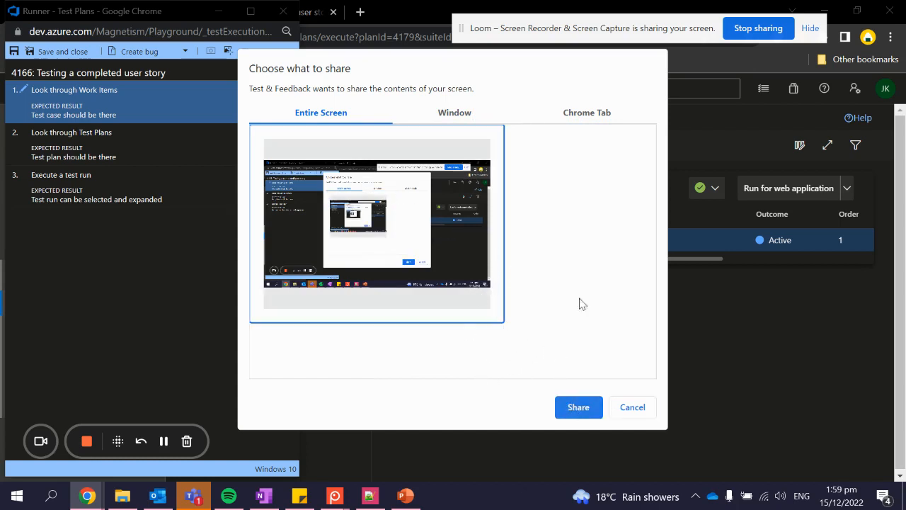
{"action": "left_click", "coordinate": [577, 408]}
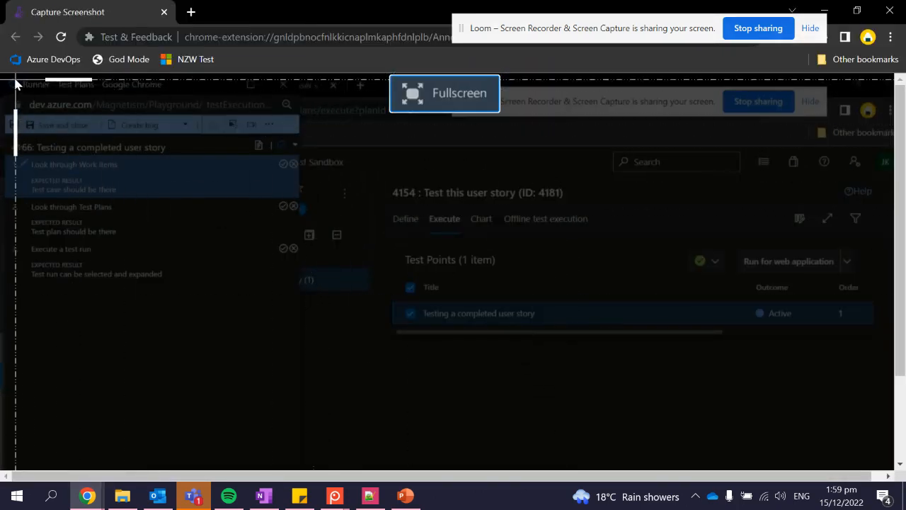
- Crop the capture, circle the 'Testing a completed user story' row, and box step 1 in red
{"action": "left_click_drag", "start_coordinate": [8, 74], "coordinate": [897, 470]}
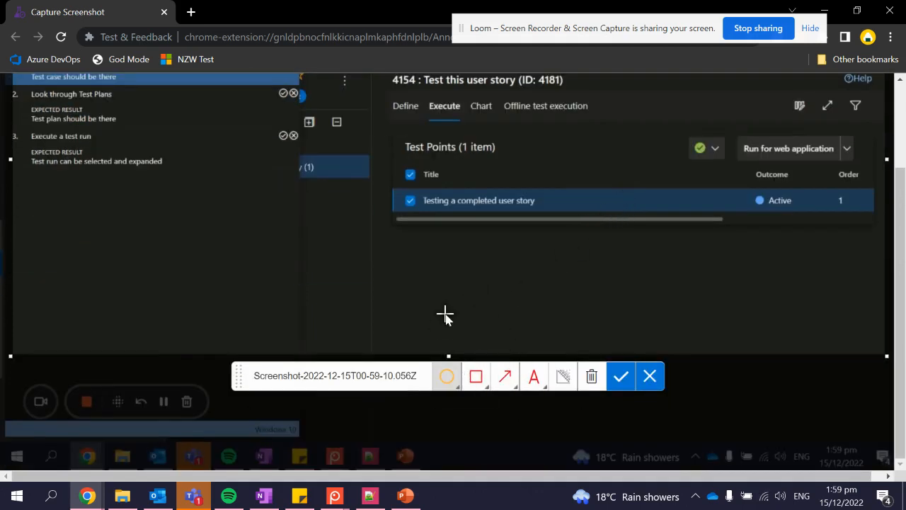
{"action": "left_click_drag", "start_coordinate": [414, 172], "coordinate": [516, 289]}
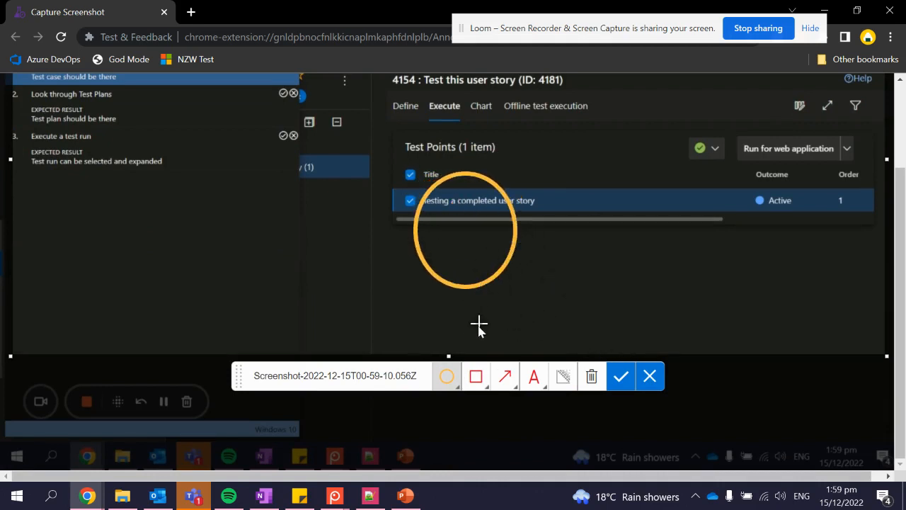
{"action": "left_click", "coordinate": [475, 379]}
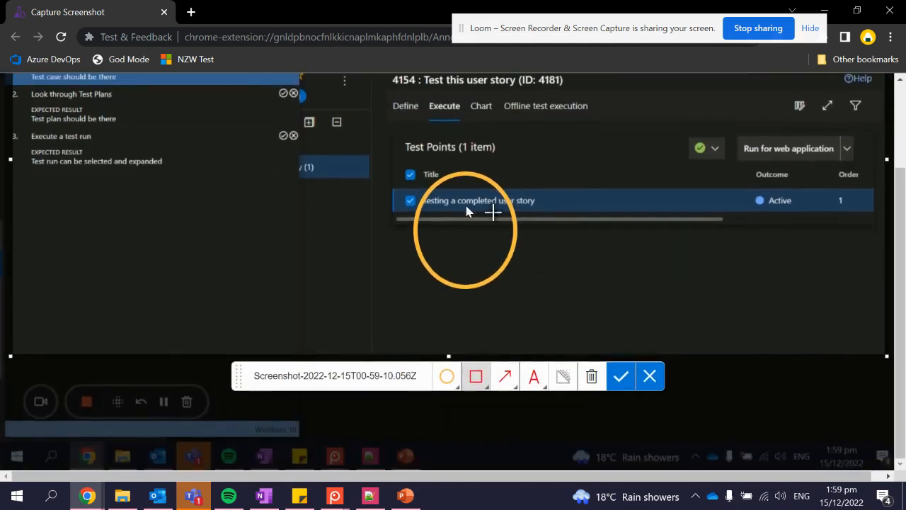
{"action": "scroll", "coordinate": [353, 198], "scroll_direction": "up", "scroll_amount": 2}
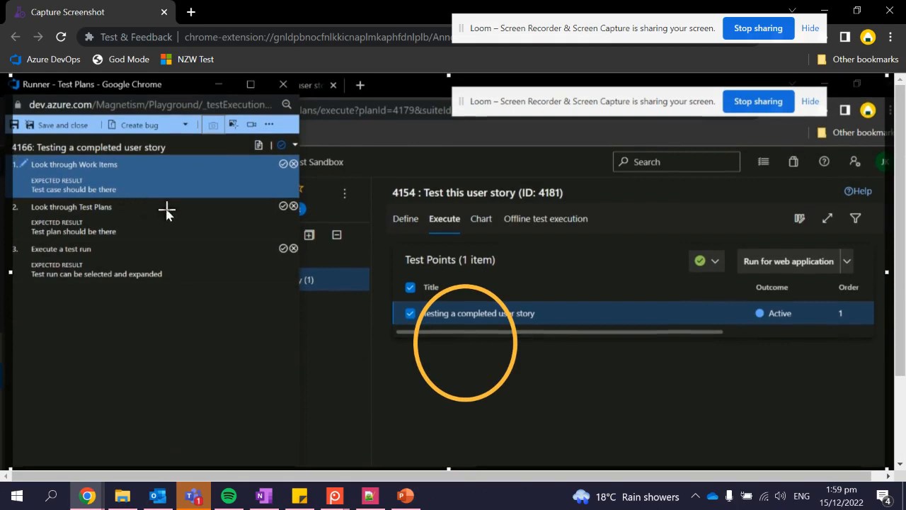
{"action": "left_click_drag", "start_coordinate": [157, 202], "coordinate": [7, 151]}
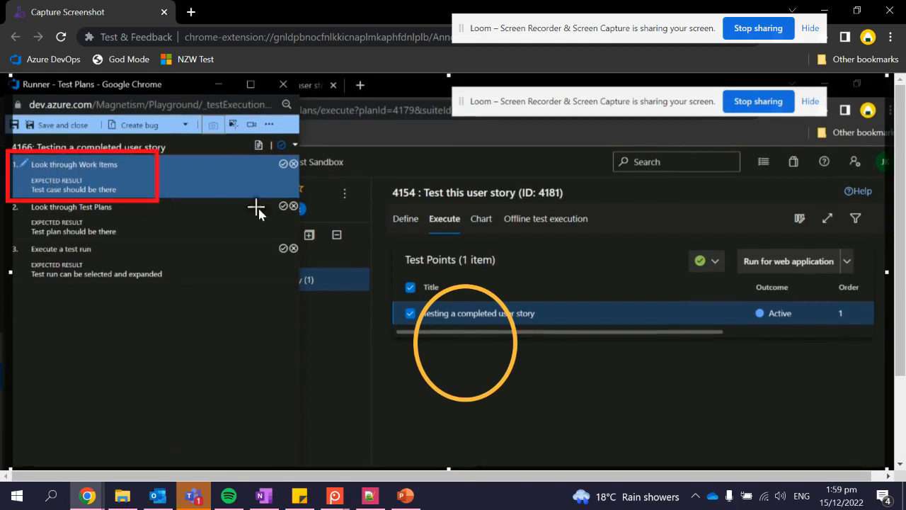
{"action": "scroll", "coordinate": [434, 300], "scroll_direction": "down", "scroll_amount": 2}
- Blur the '4154 : Test this user story' title and save the annotated screenshot to step 1
{"action": "left_click", "coordinate": [505, 376]}
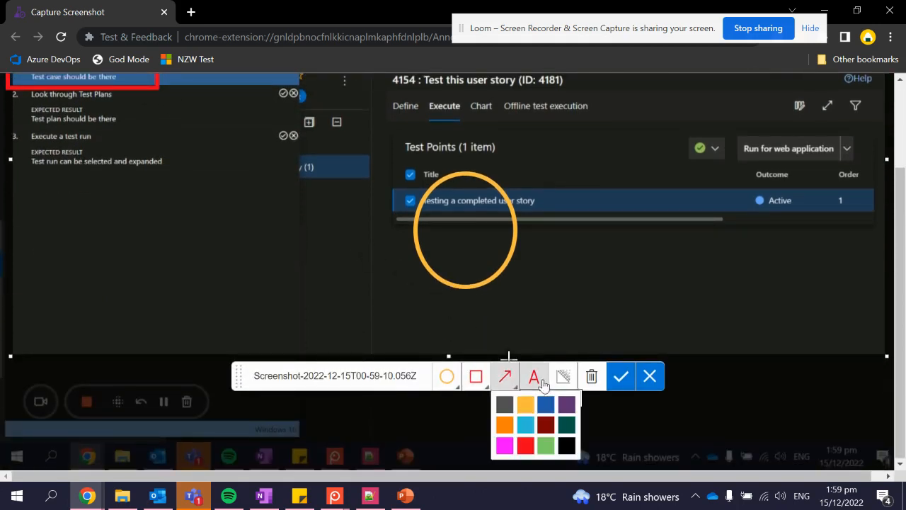
{"action": "left_click", "coordinate": [563, 376]}
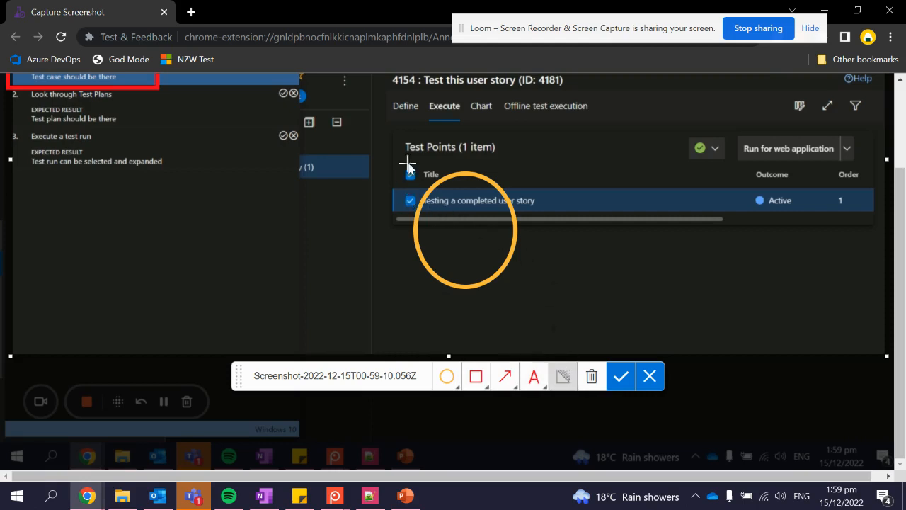
{"action": "scroll", "coordinate": [408, 165], "scroll_direction": "up", "scroll_amount": 2}
{"action": "mouse_move", "coordinate": [389, 186]}
{"action": "left_mouse_down"}
{"action": "mouse_move", "coordinate": [582, 201]}
{"action": "mouse_move", "coordinate": [578, 192]}
{"action": "mouse_move", "coordinate": [383, 209]}
{"action": "left_mouse_up"}
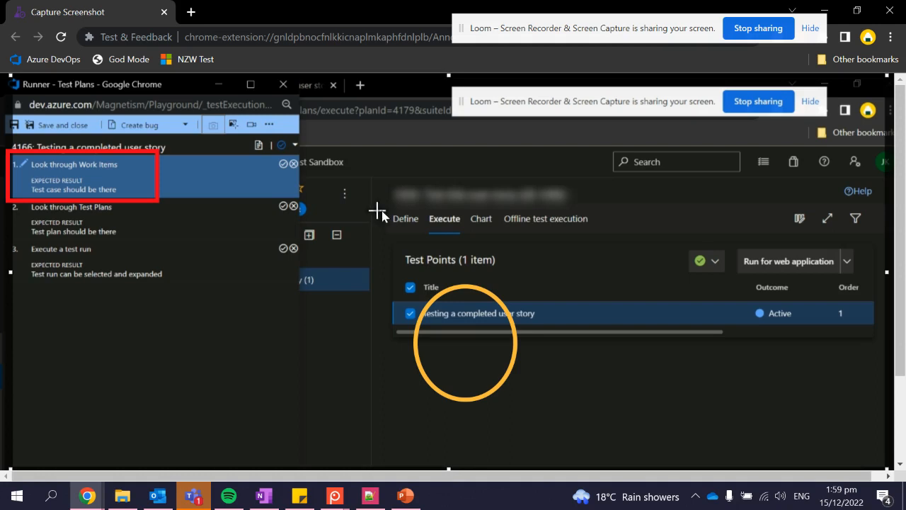
{"action": "scroll", "coordinate": [456, 219], "scroll_direction": "down", "scroll_amount": 1}
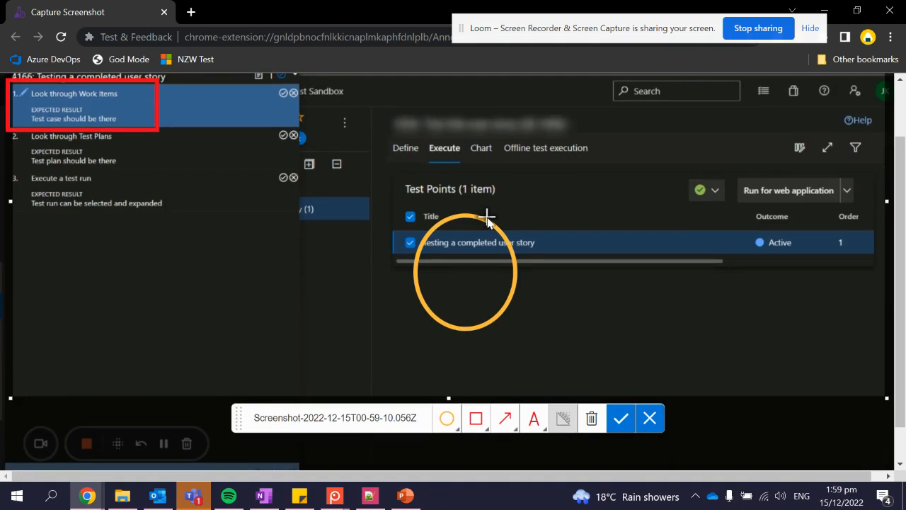
{"action": "scroll", "coordinate": [467, 226], "scroll_direction": "up", "scroll_amount": 1}
{"action": "scroll", "coordinate": [509, 199], "scroll_direction": "down", "scroll_amount": 2}
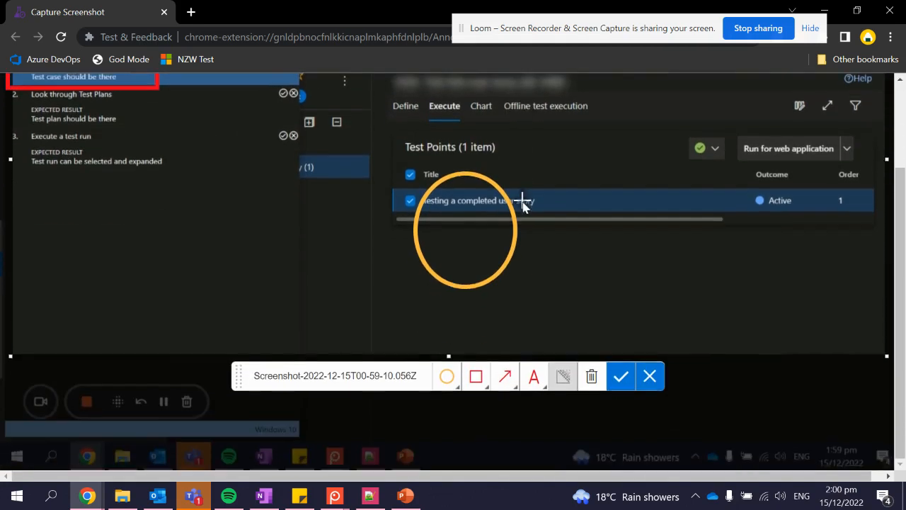
{"action": "left_click", "coordinate": [617, 386]}
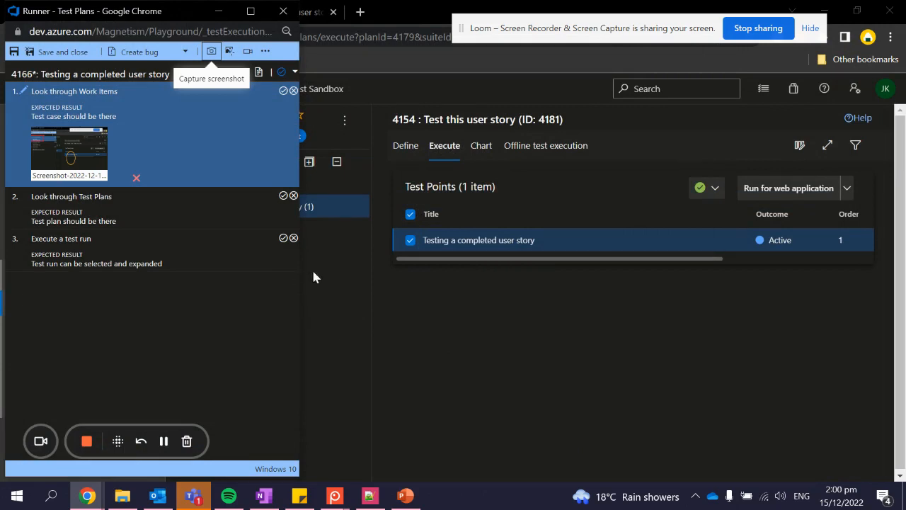
- Start the action log recording the 'Test plans - Test Plans' window
{"action": "left_click", "coordinate": [231, 52]}
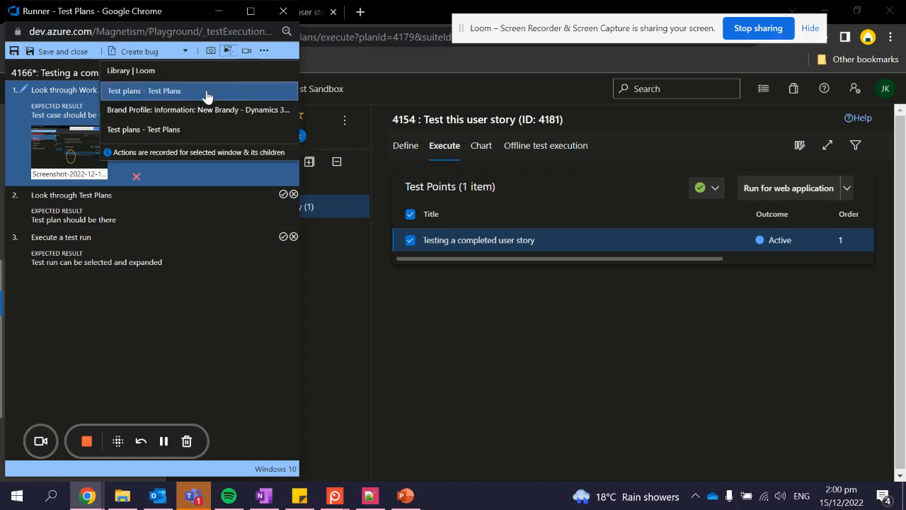
{"action": "left_click", "coordinate": [201, 130]}
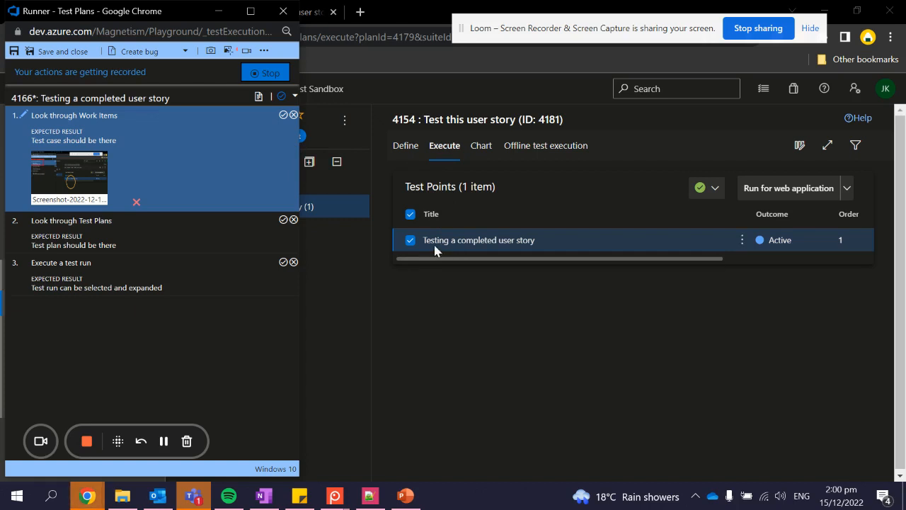
- Bring the Test Plans page forward and view the suite's Chart and Define tabs
{"action": "left_click", "coordinate": [437, 283]}
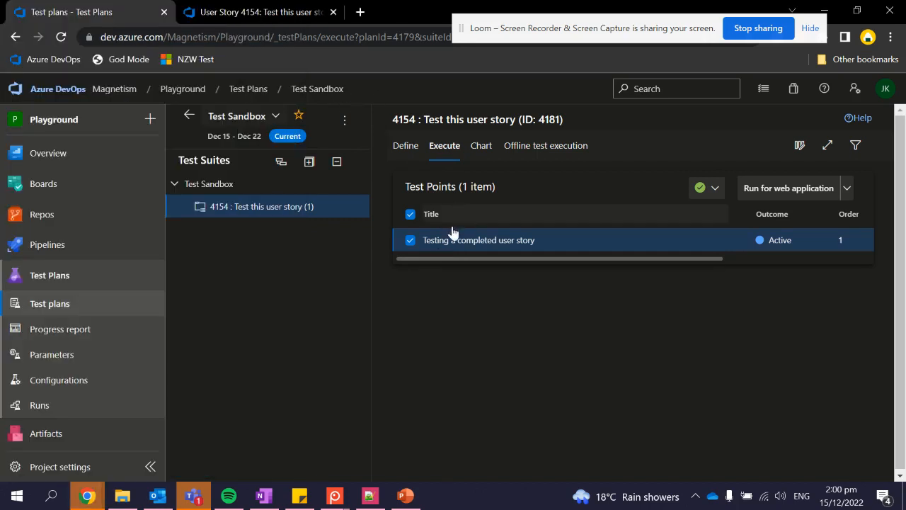
{"action": "left_click", "coordinate": [487, 149]}
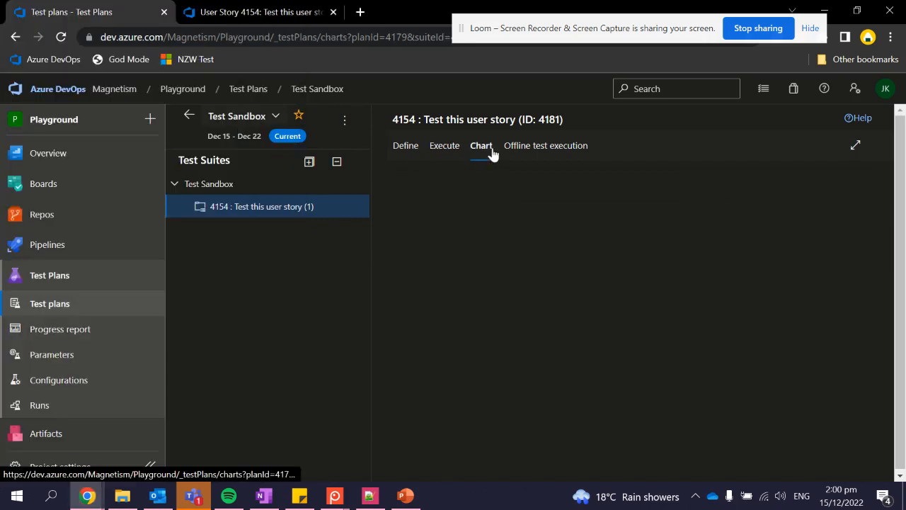
{"action": "left_click", "coordinate": [406, 145]}
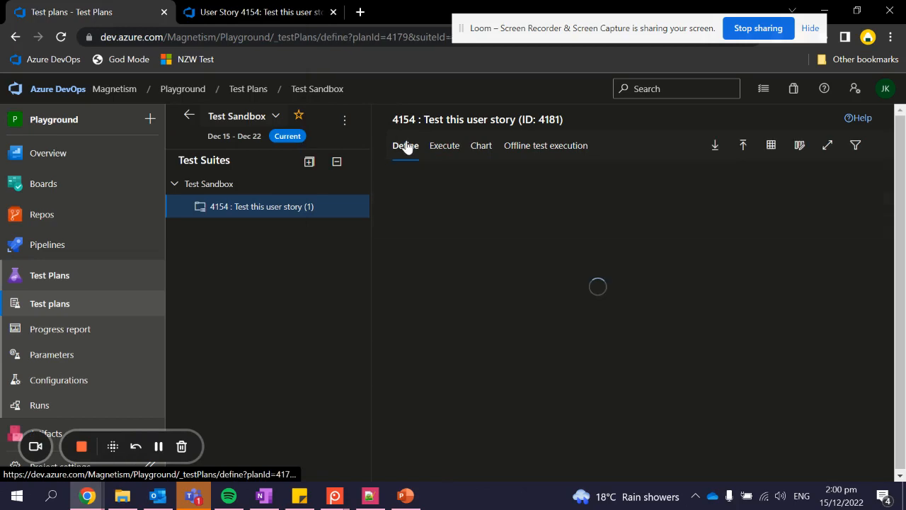
- In user story 4154's description, add a new 'Test' bullet and save the story
{"action": "left_click", "coordinate": [273, 21]}
{"action": "scroll", "coordinate": [453, 323], "scroll_direction": "down", "scroll_amount": 2}
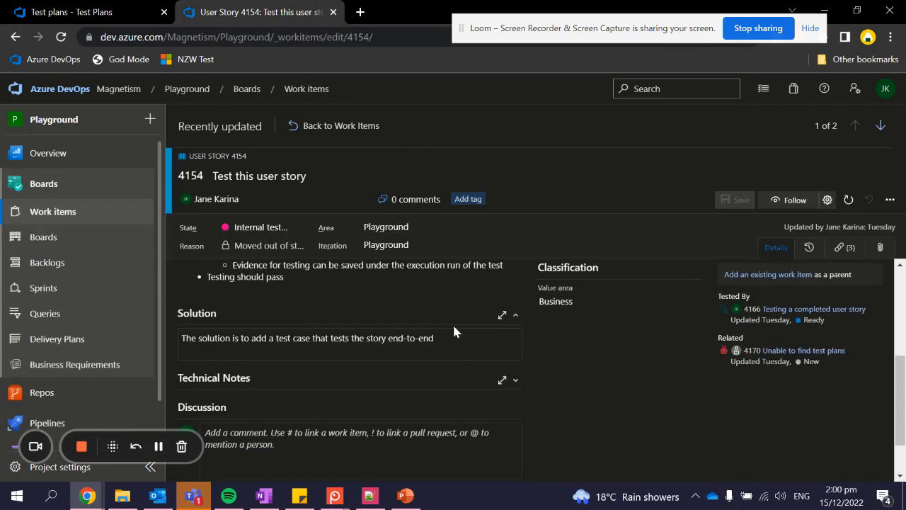
{"action": "left_click", "coordinate": [354, 281]}
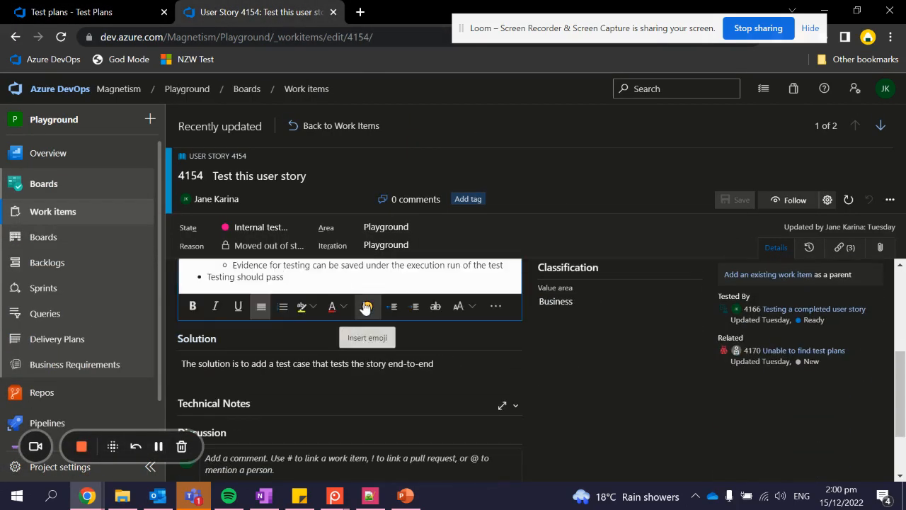
{"action": "key", "text": "Return"}
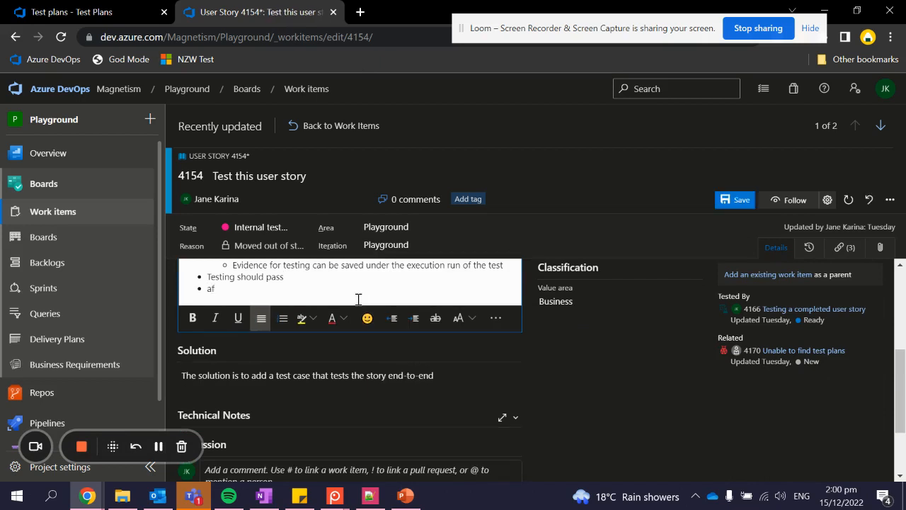
{"action": "type", "text": "Test"}
{"action": "left_click", "coordinate": [609, 376]}
{"action": "left_click", "coordinate": [726, 202]}
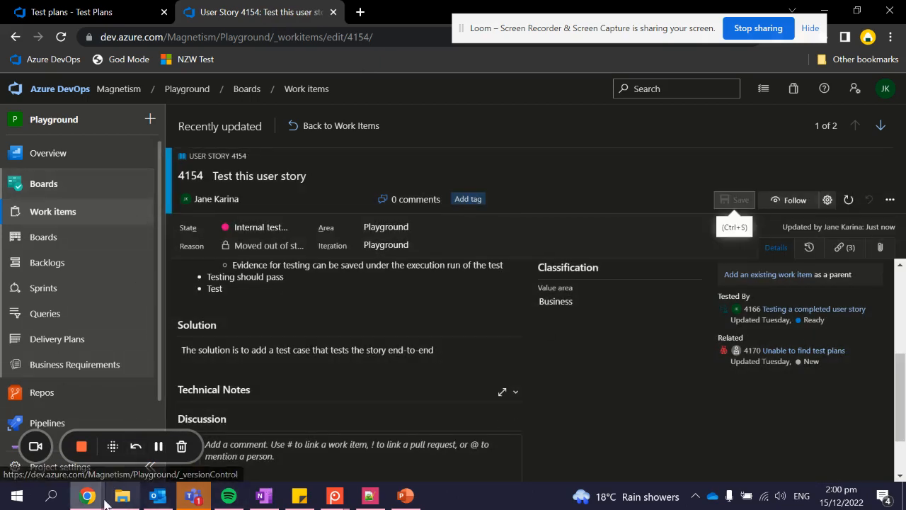
{"action": "mouse_move", "coordinate": [86, 497]}
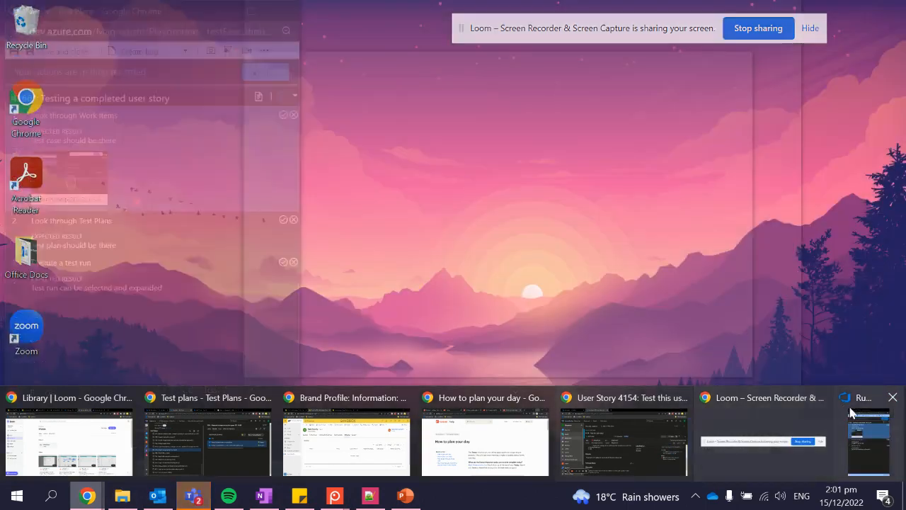
- Mark test step 1 as passed in the Runner and dismiss the chat notification
{"action": "left_click", "coordinate": [855, 407]}
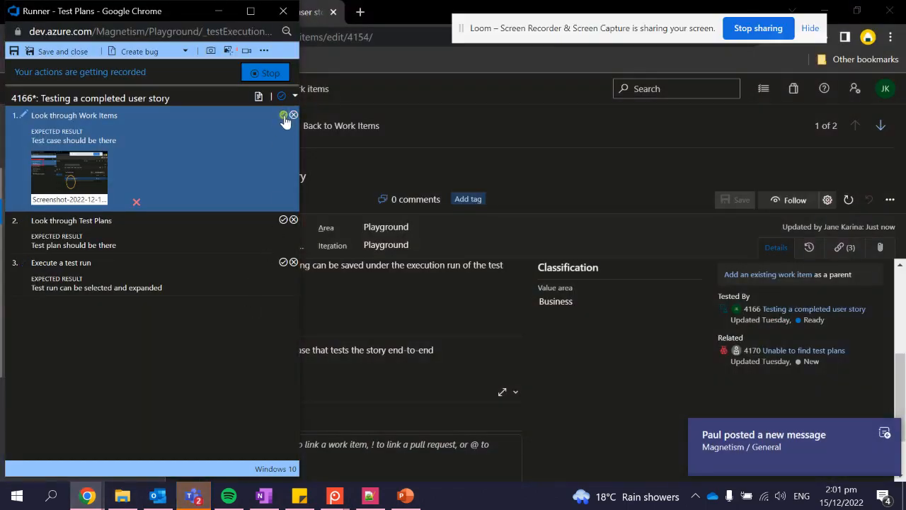
{"action": "left_click", "coordinate": [284, 115]}
{"action": "left_click", "coordinate": [884, 432]}
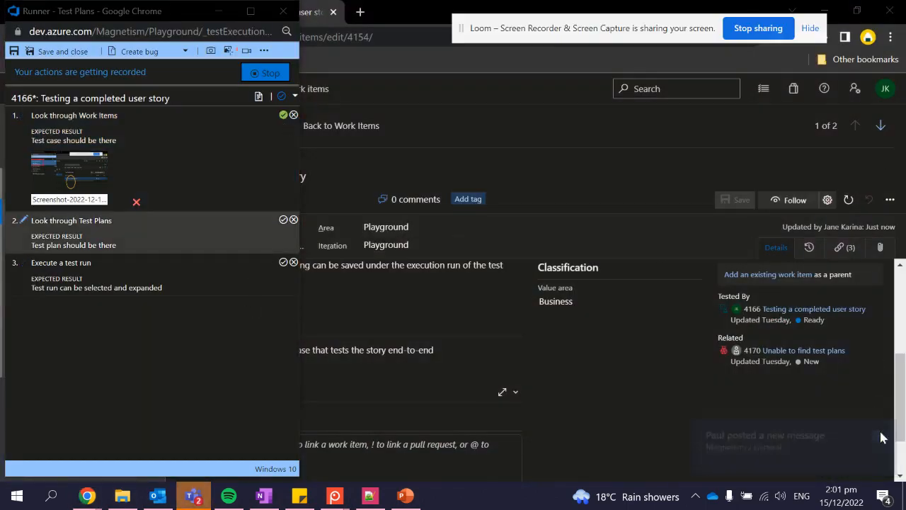
- Add 'What is a test' to user story 4154's Solution field and save the story
{"action": "left_click", "coordinate": [411, 278]}
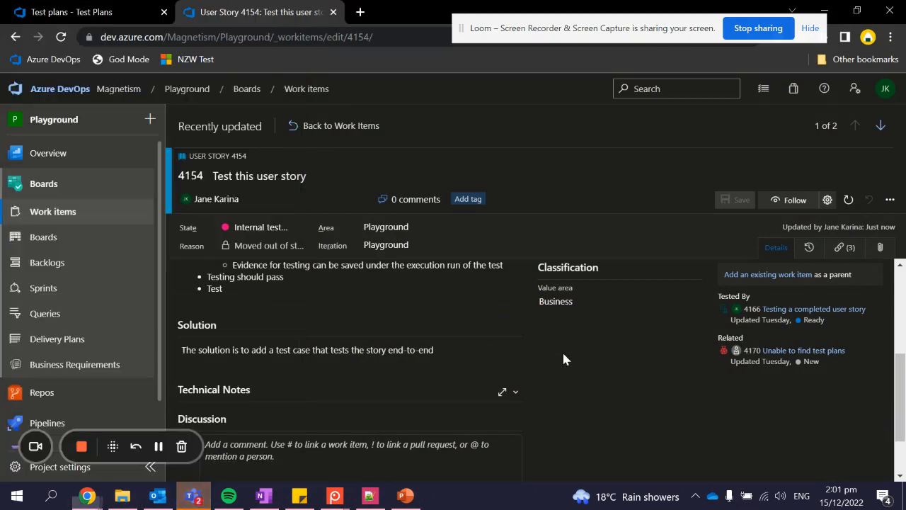
{"action": "left_click", "coordinate": [451, 356]}
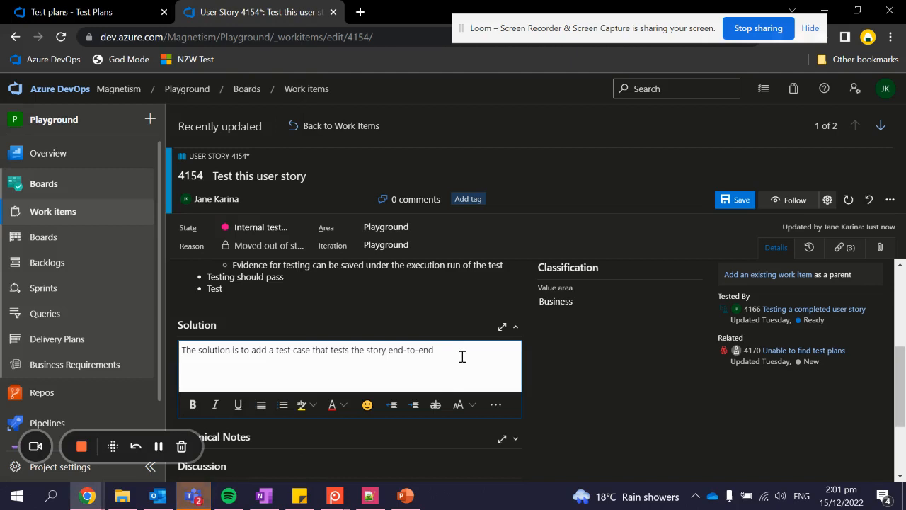
{"action": "type", "text": "What is a test"}
{"action": "left_click", "coordinate": [665, 271]}
{"action": "left_click", "coordinate": [722, 201]}
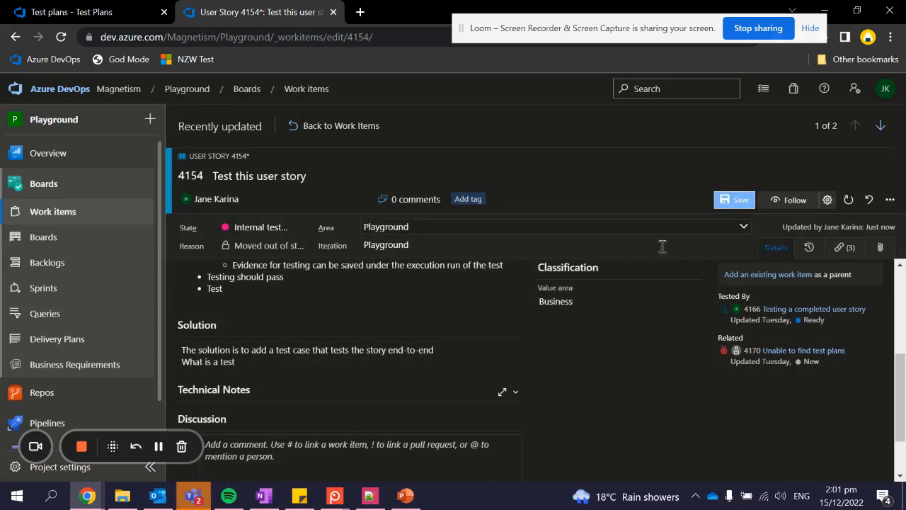
- Back in the Runner, pass step 2 and stop the action log recording
{"action": "left_click", "coordinate": [102, 494]}
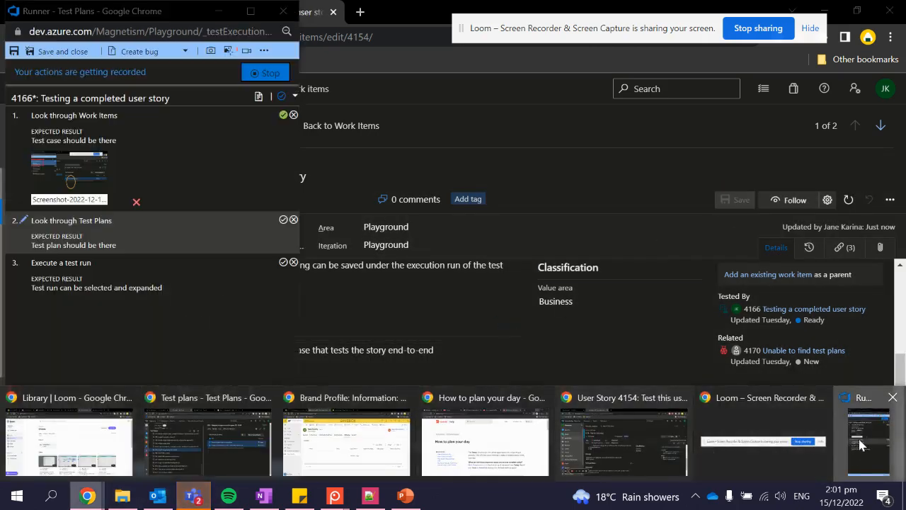
{"action": "left_click", "coordinate": [859, 440]}
{"action": "left_click", "coordinate": [283, 220]}
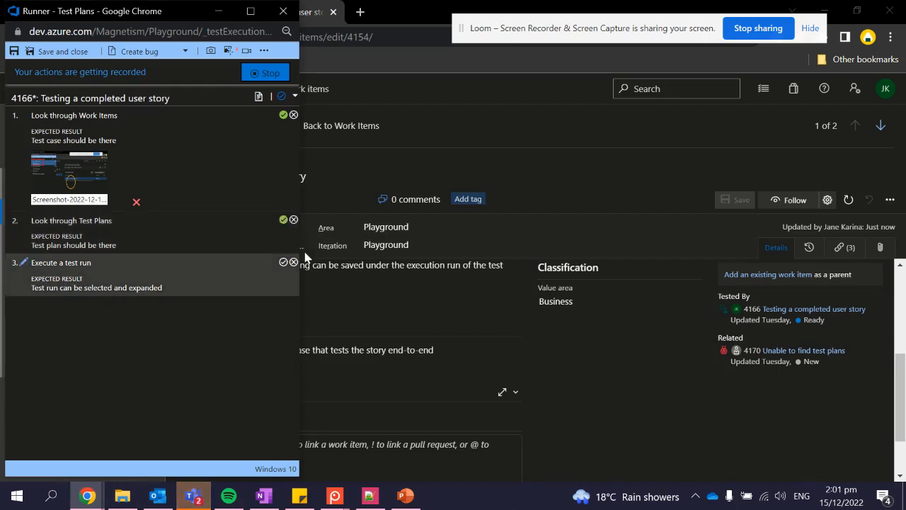
{"action": "left_click", "coordinate": [280, 75]}
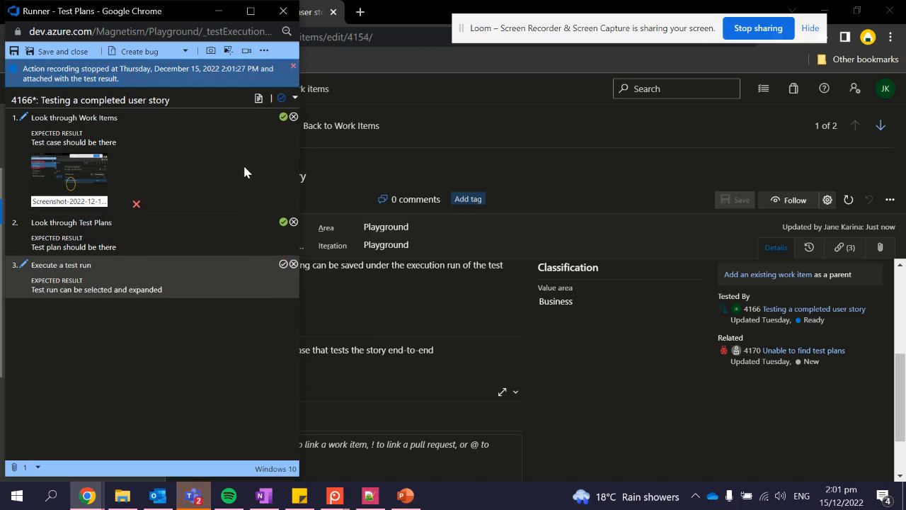
- Save the test result for test case 4166, then start and cancel a screen recording
{"action": "left_click", "coordinate": [14, 53]}
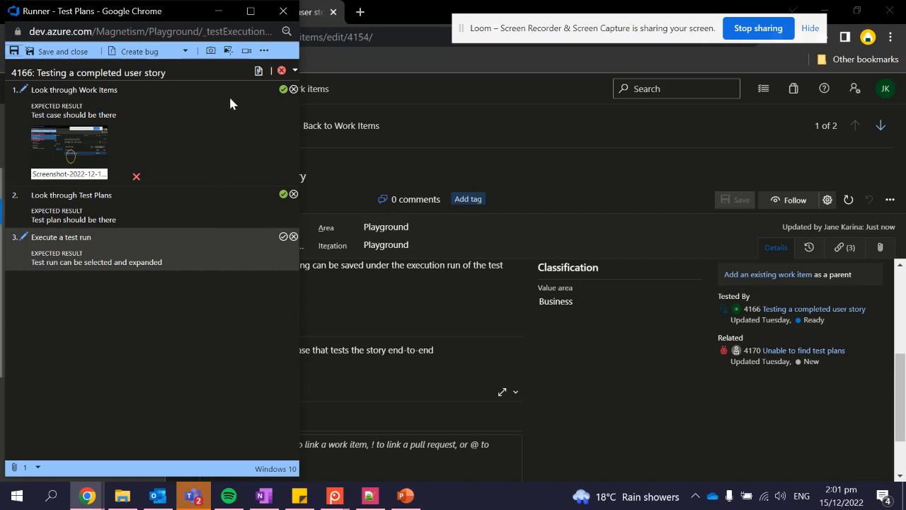
{"action": "left_click", "coordinate": [243, 57]}
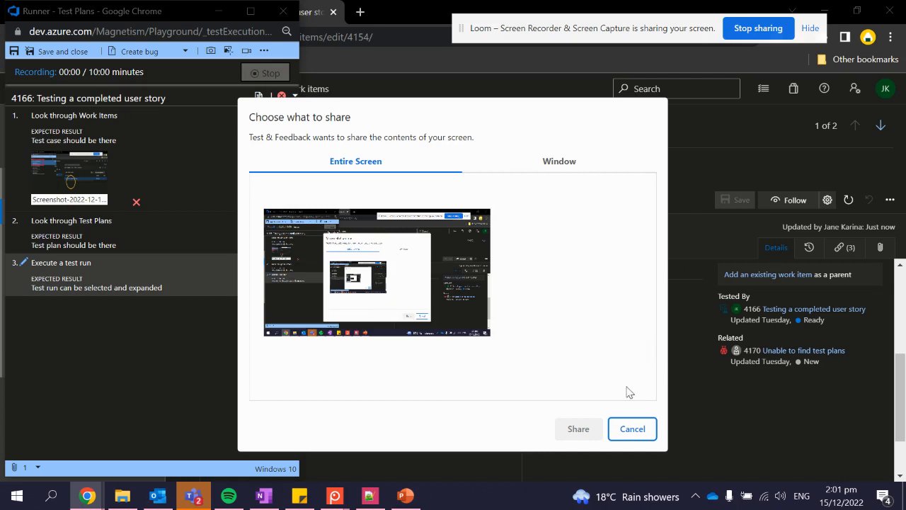
{"action": "left_click", "coordinate": [621, 431]}
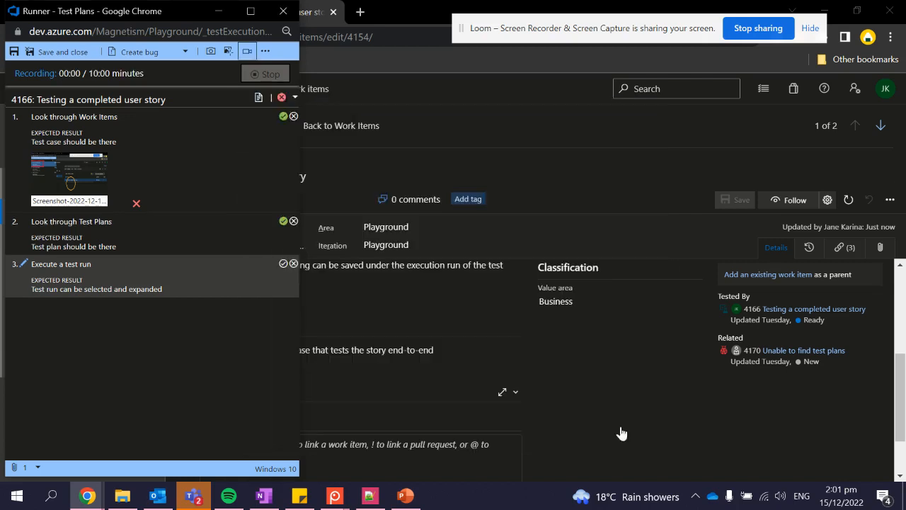
- Open the run's extra options, start an attachment and cancel it, then reopen the options
{"action": "left_click", "coordinate": [265, 51]}
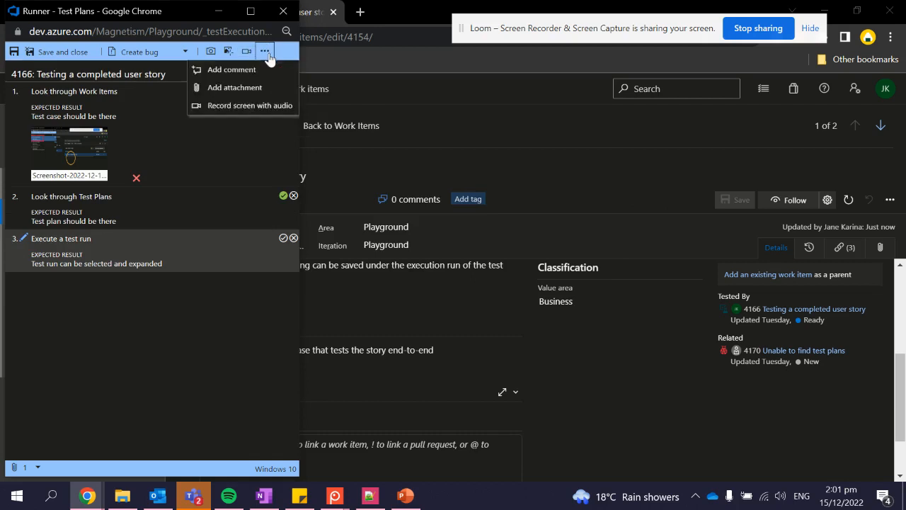
{"action": "left_click", "coordinate": [253, 93]}
{"action": "left_click", "coordinate": [248, 291]}
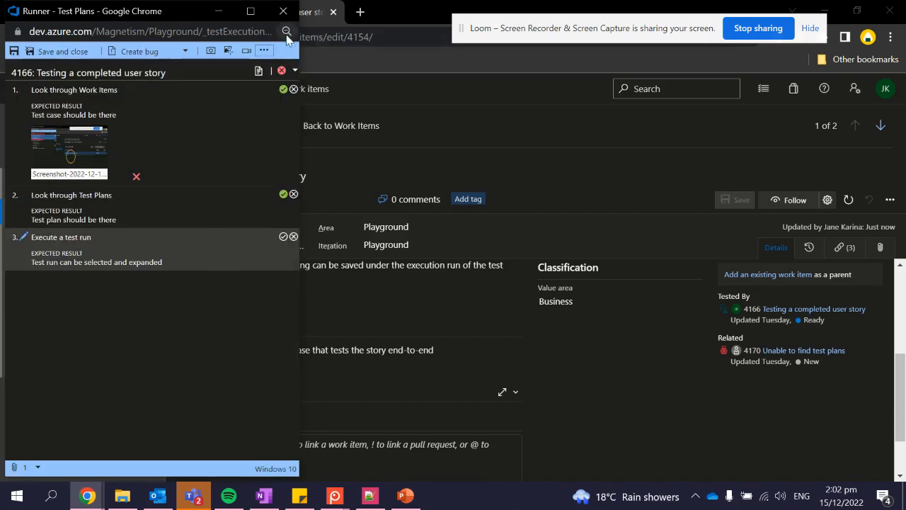
{"action": "left_click", "coordinate": [268, 50]}
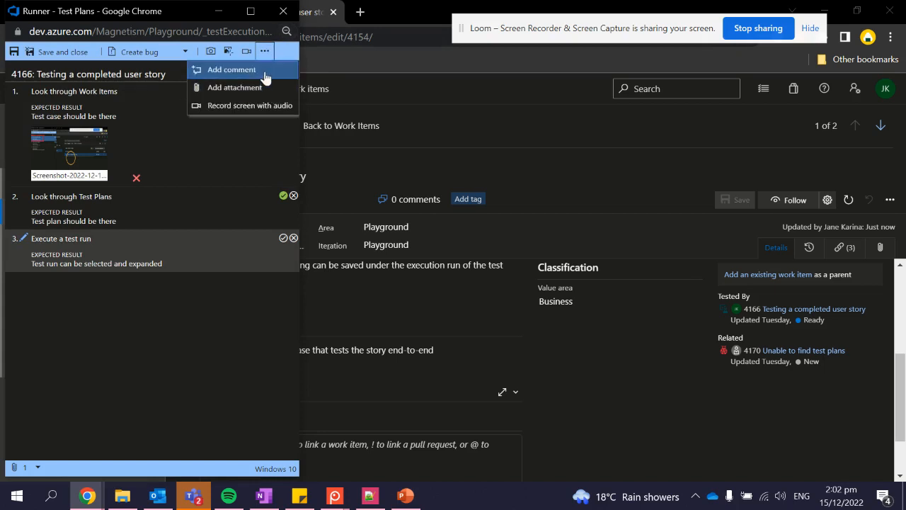
- Add the run comment 'Testing test' and mark step 3, Execute a test run, as failed
{"action": "left_click", "coordinate": [263, 70]}
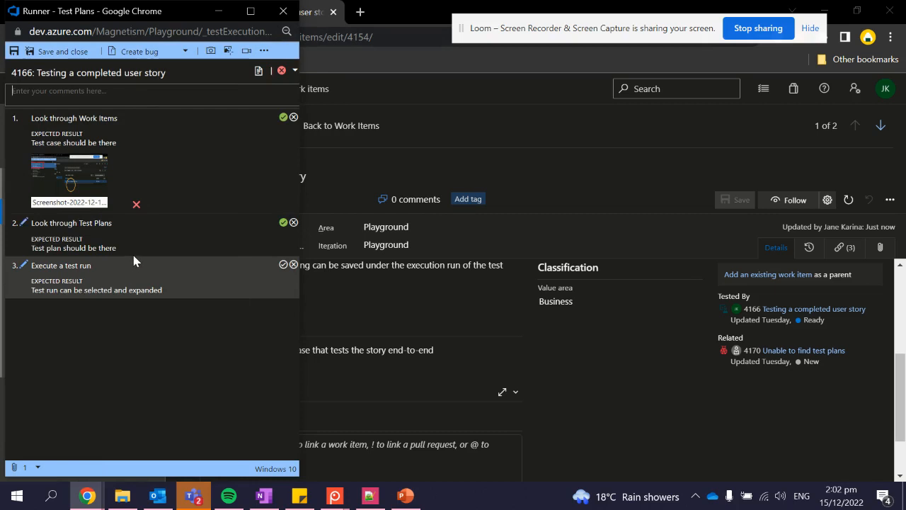
{"action": "type", "text": "Test"}
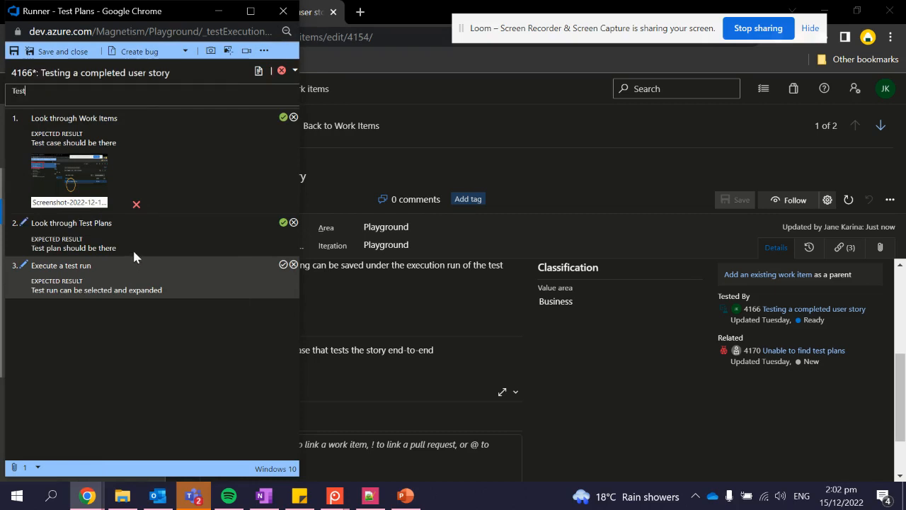
{"action": "type", "text": "ing test"}
{"action": "left_click", "coordinate": [293, 265]}
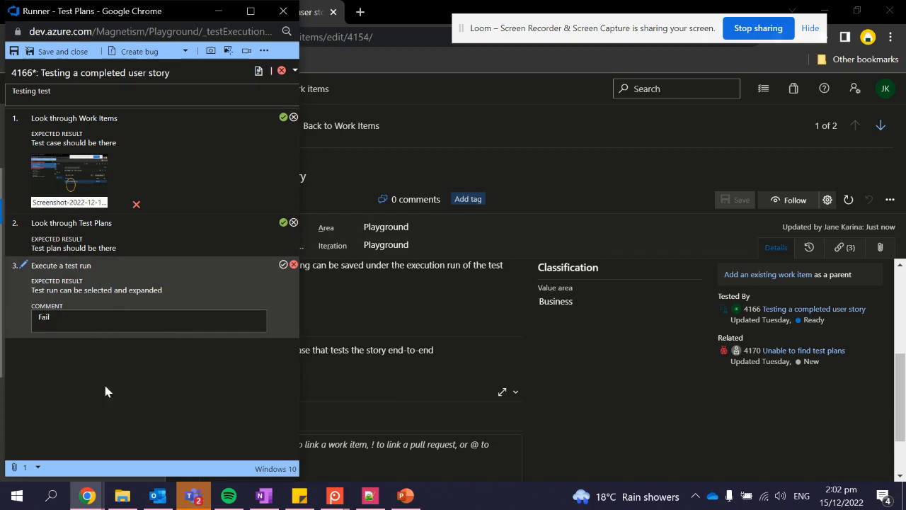
- Create a bug from the failed run and review its prefilled repro steps and system info
{"action": "left_click", "coordinate": [143, 53]}
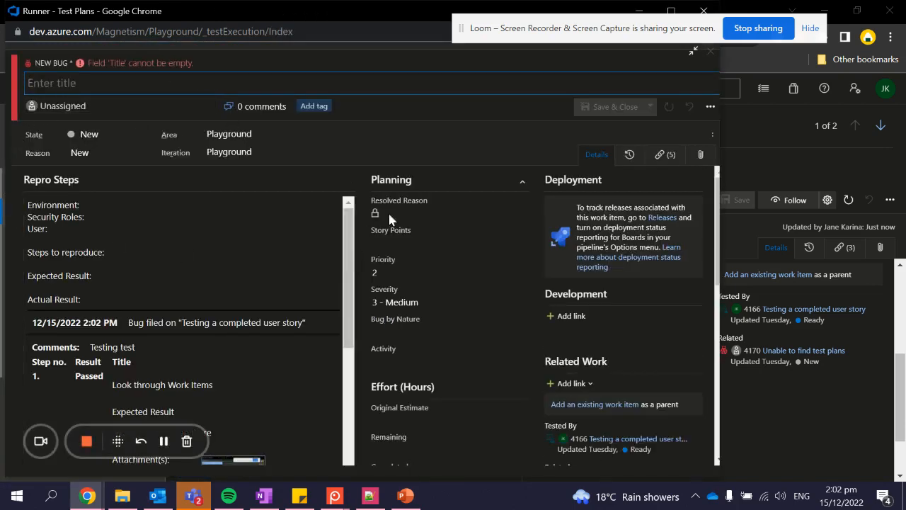
{"action": "scroll", "coordinate": [559, 216], "scroll_direction": "down", "scroll_amount": 2}
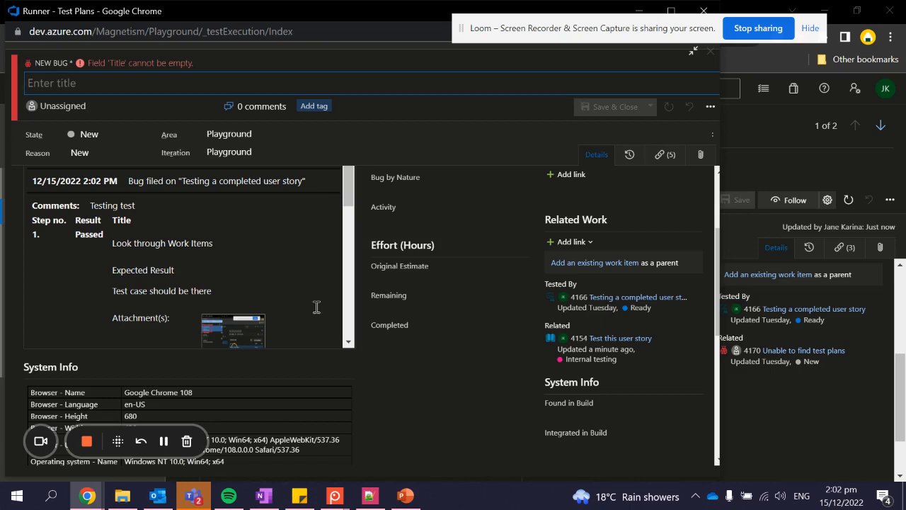
{"action": "scroll", "coordinate": [233, 276], "scroll_direction": "down", "scroll_amount": 2}
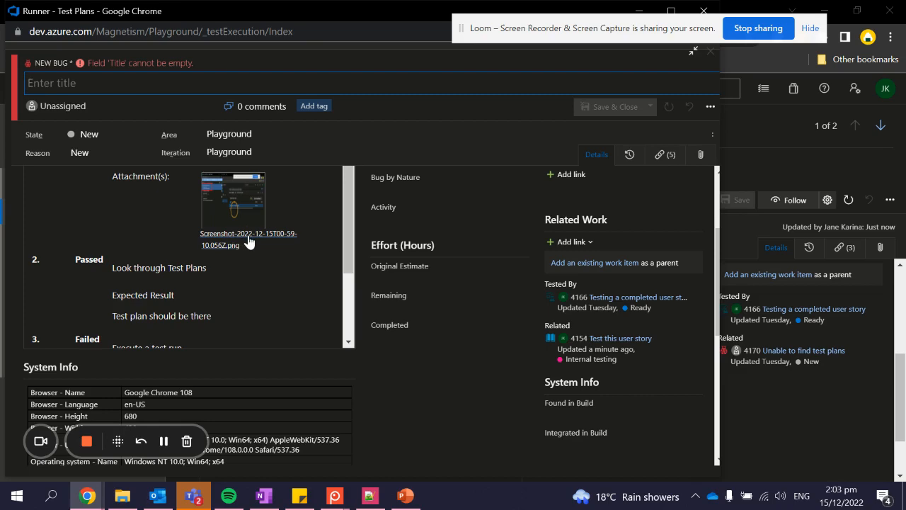
{"action": "scroll", "coordinate": [247, 283], "scroll_direction": "up", "scroll_amount": 2}
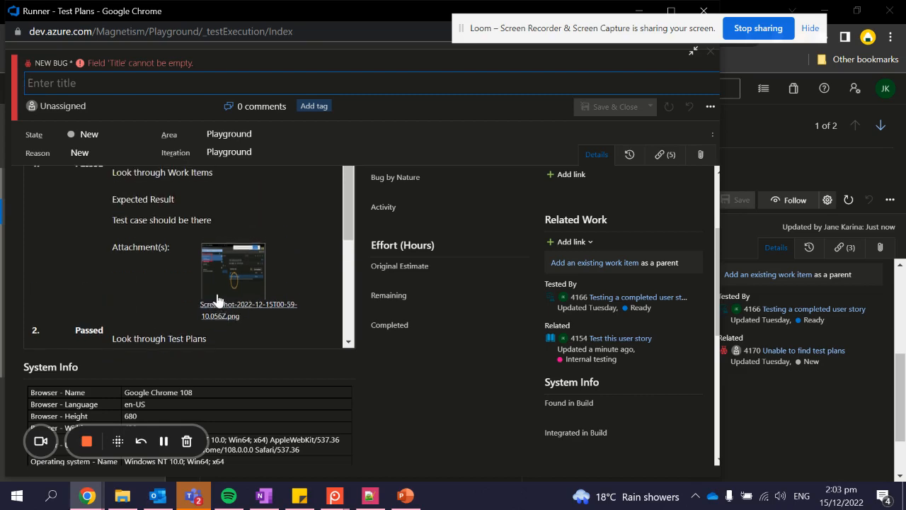
{"action": "scroll", "coordinate": [210, 297], "scroll_direction": "down", "scroll_amount": 8}
{"action": "scroll", "coordinate": [139, 288], "scroll_direction": "up", "scroll_amount": 3}
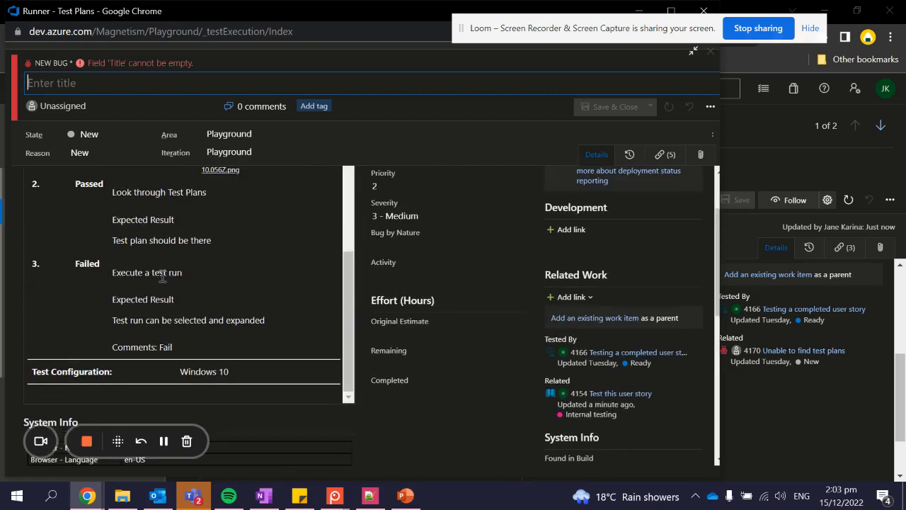
- Type 'Test en' into the bug's Repro Steps, review the form, and close it unsaved
{"action": "left_click", "coordinate": [176, 361]}
{"action": "scroll", "coordinate": [162, 326], "scroll_direction": "up", "scroll_amount": 5}
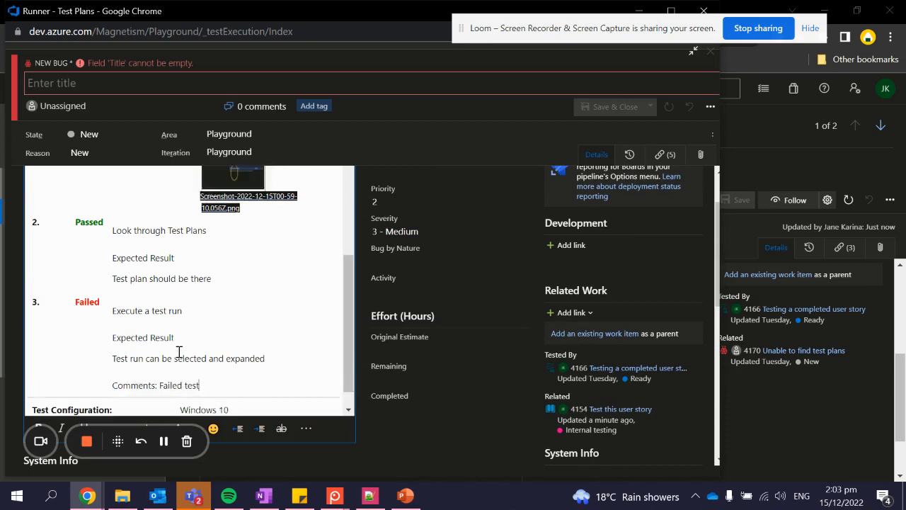
{"action": "scroll", "coordinate": [123, 236], "scroll_direction": "up", "scroll_amount": 2}
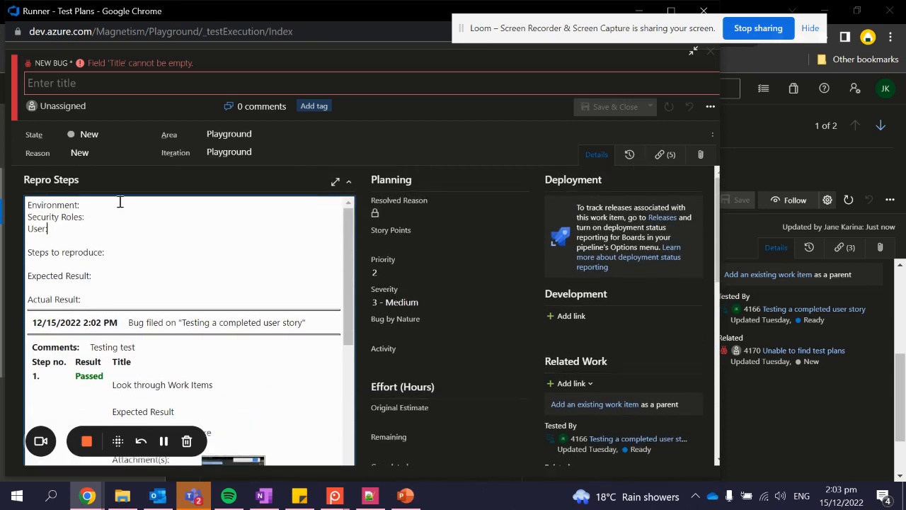
{"action": "type", "text": "Test env"}
{"action": "scroll", "coordinate": [142, 244], "scroll_direction": "down", "scroll_amount": 10}
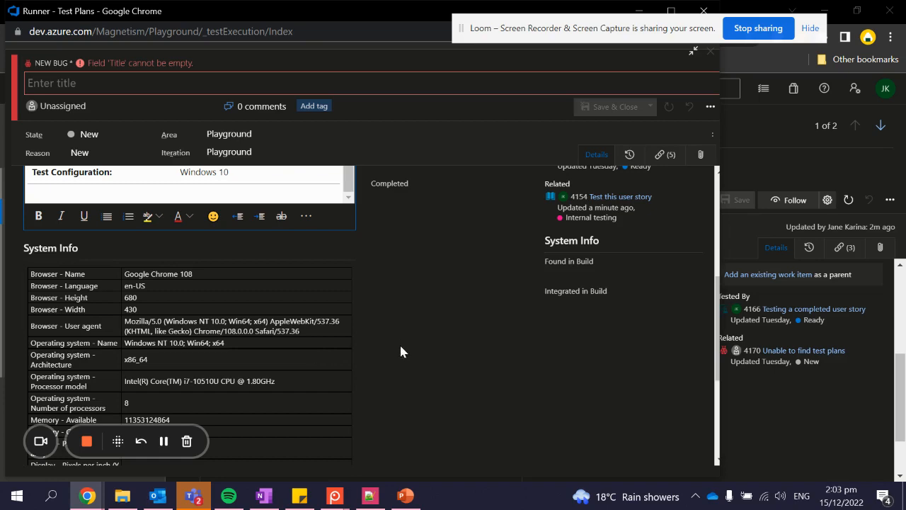
{"action": "scroll", "coordinate": [399, 343], "scroll_direction": "down", "scroll_amount": 3}
{"action": "scroll", "coordinate": [213, 281], "scroll_direction": "up", "scroll_amount": 2}
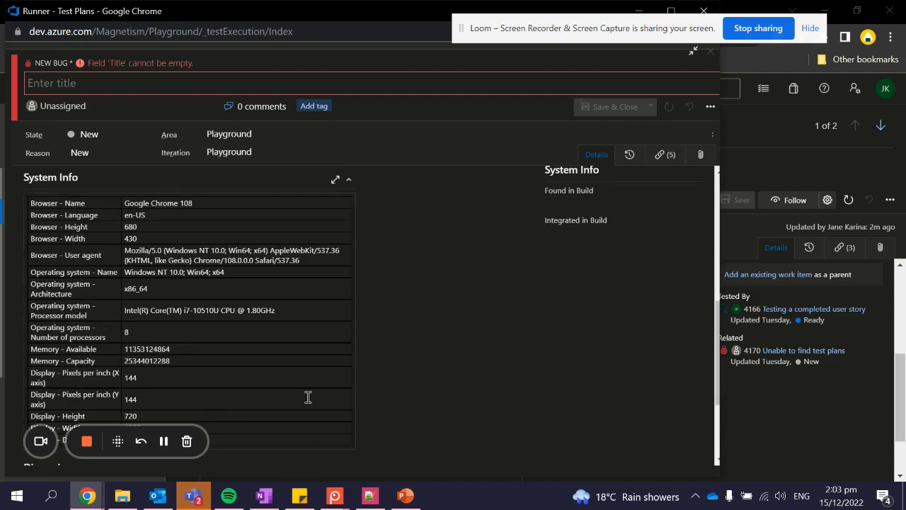
{"action": "left_click", "coordinate": [703, 10]}
- Discard the new bug and rerun the 'Testing a completed user story' test point in Test Sandbox
{"action": "left_click", "coordinate": [442, 112]}
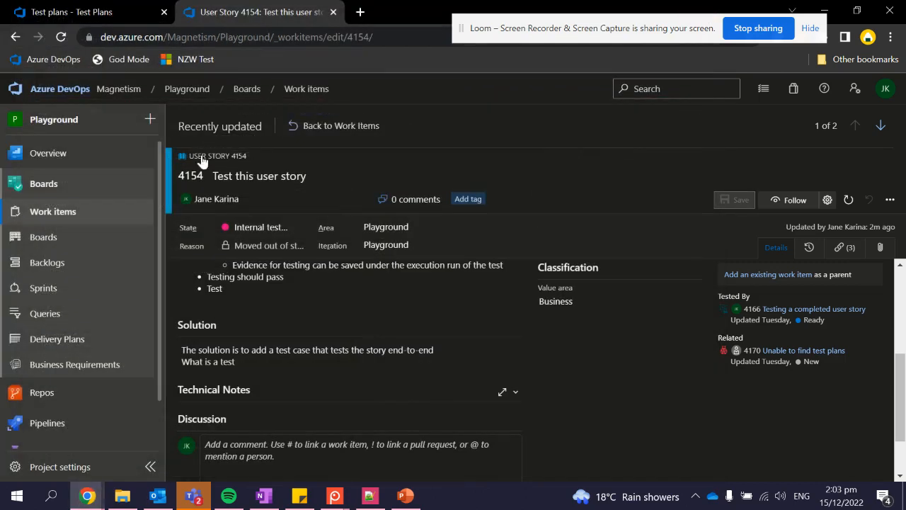
{"action": "mouse_move", "coordinate": [87, 495]}
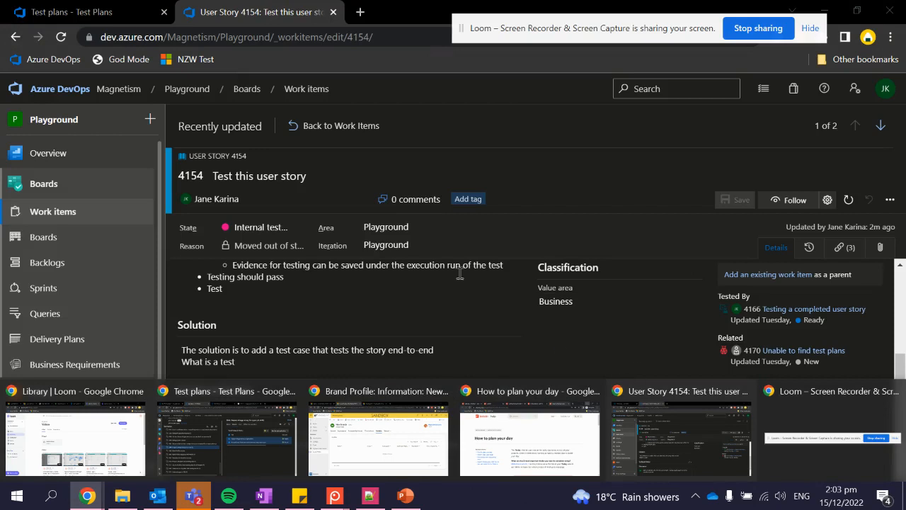
{"action": "left_click", "coordinate": [133, 14]}
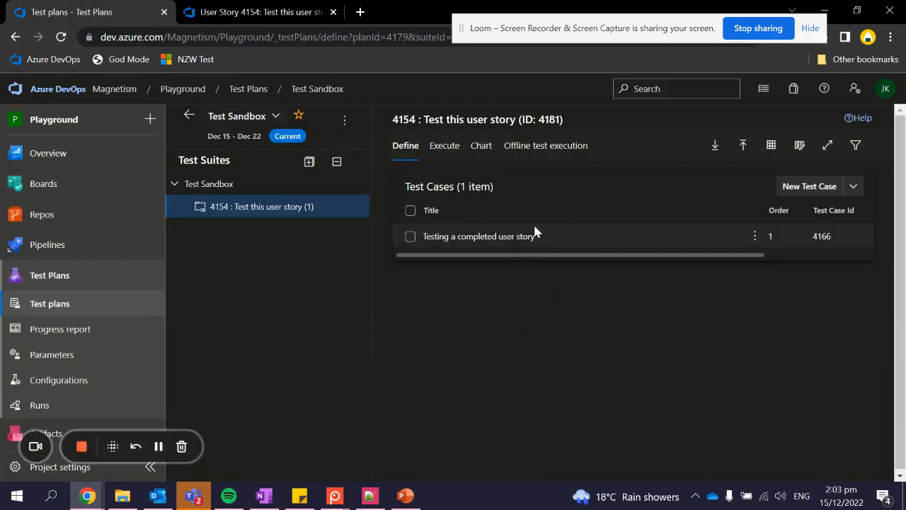
{"action": "left_click", "coordinate": [414, 237]}
{"action": "left_click", "coordinate": [444, 146]}
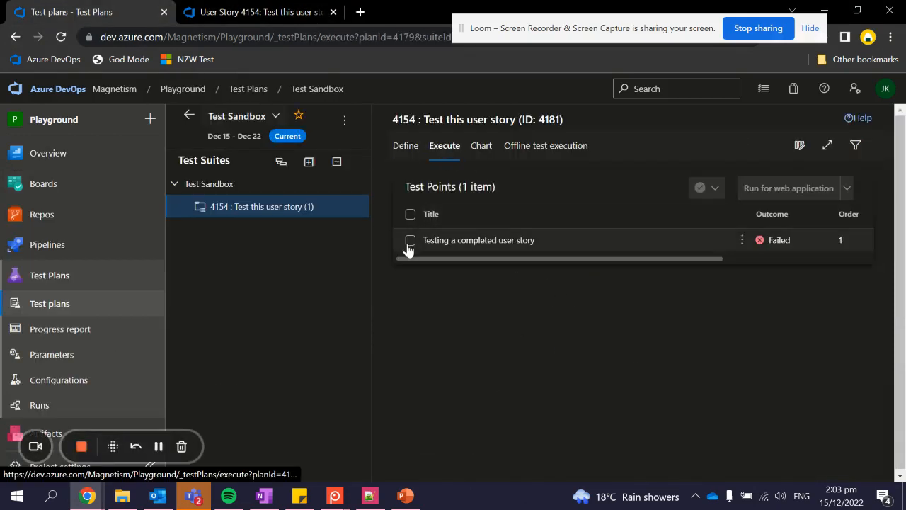
{"action": "left_click", "coordinate": [409, 241]}
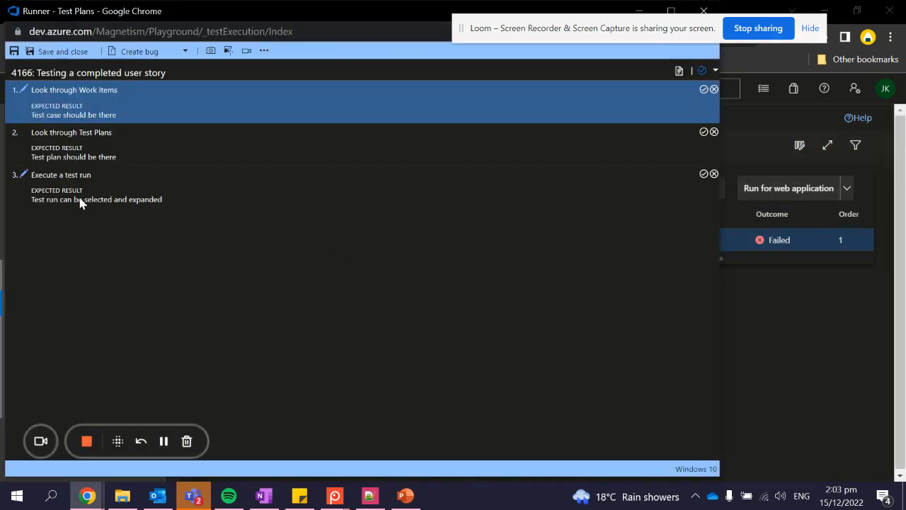
- Fail step 3 and choose existing bug 520 'New bug' from a search for 'bug'
{"action": "left_click", "coordinate": [714, 174]}
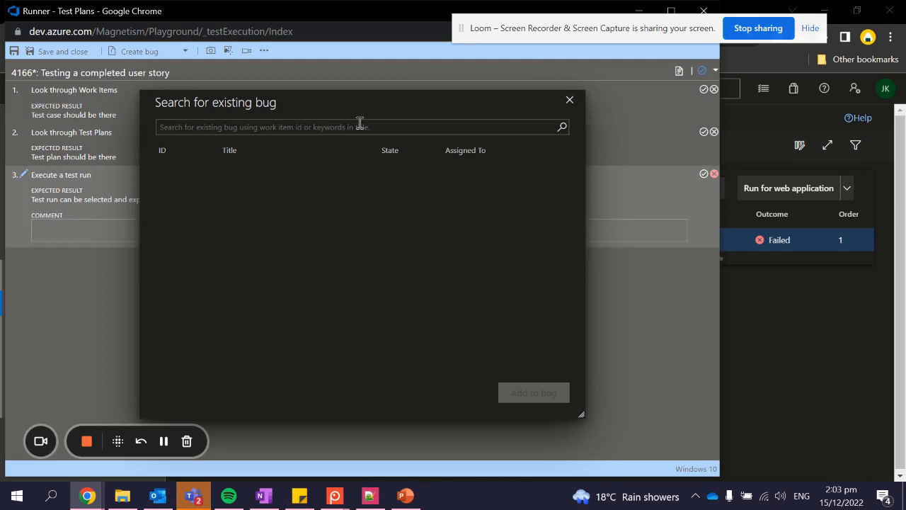
{"action": "type", "text": "bug"}
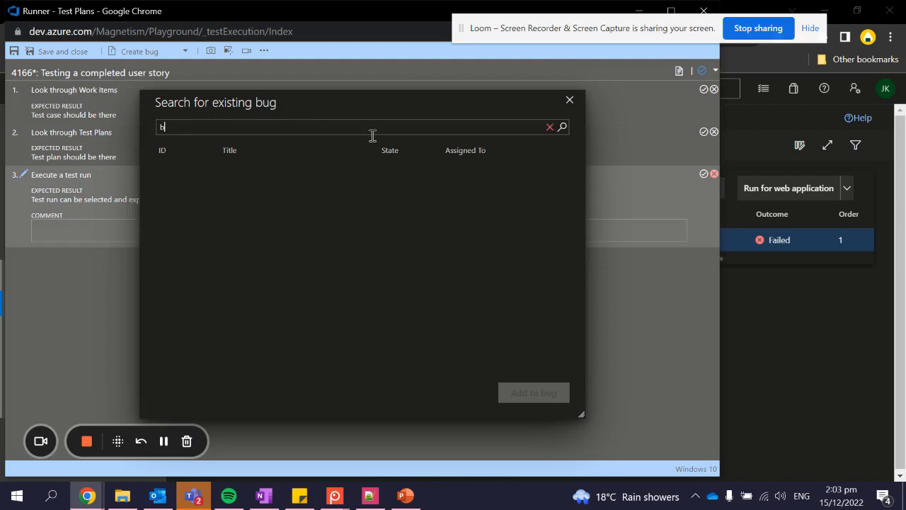
{"action": "left_click", "coordinate": [561, 129]}
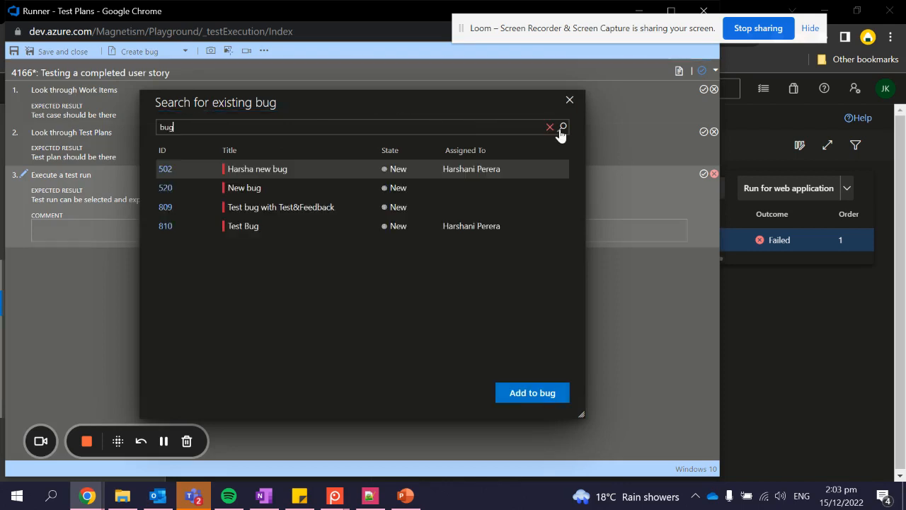
{"action": "left_click", "coordinate": [253, 189]}
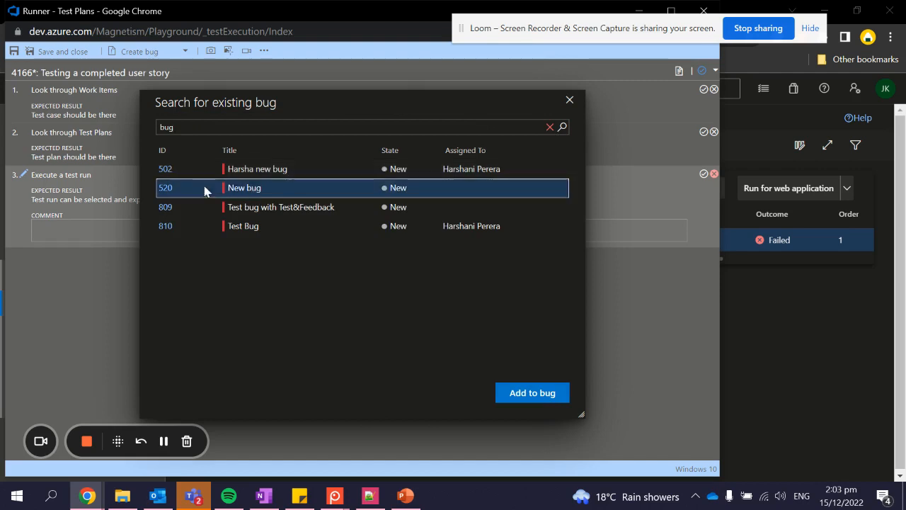
- Add the failed run's steps to bug 520, review it, leave without saving, and close the Runner
{"action": "left_click", "coordinate": [519, 394]}
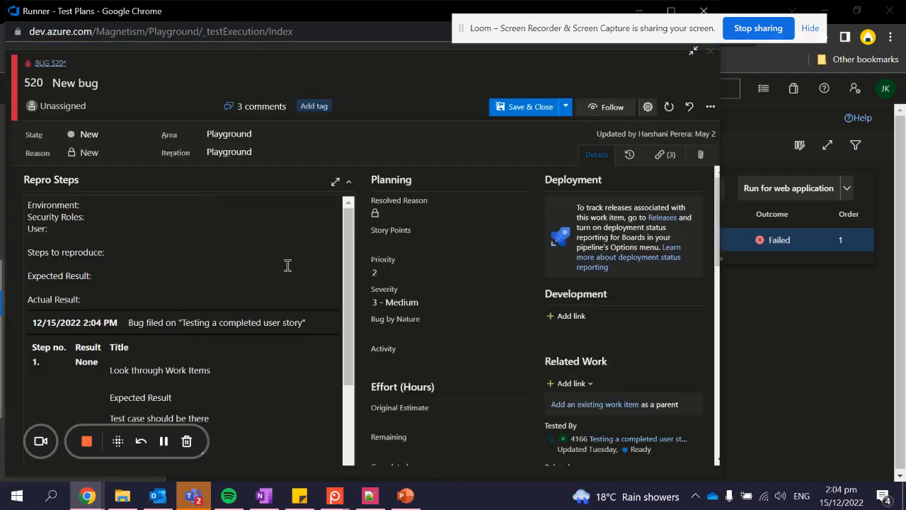
{"action": "scroll", "coordinate": [287, 265], "scroll_direction": "down", "scroll_amount": 10}
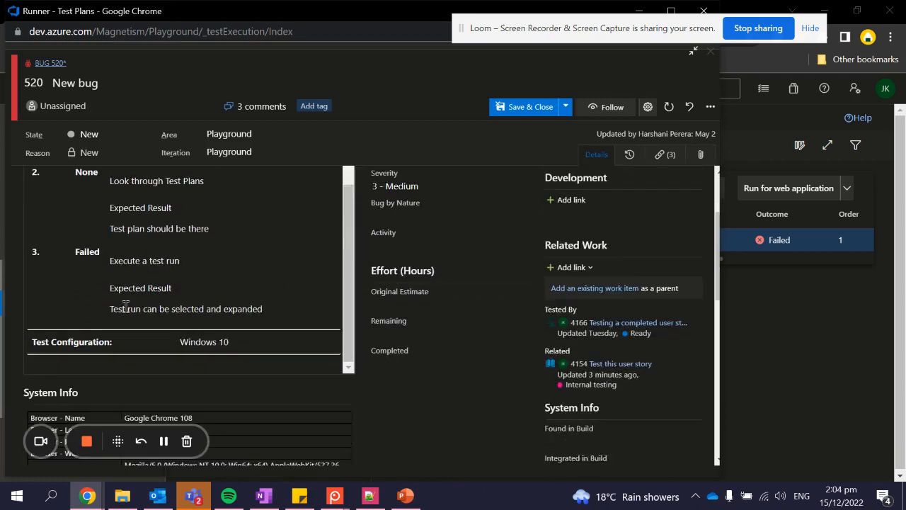
{"action": "scroll", "coordinate": [125, 306], "scroll_direction": "down", "scroll_amount": 1}
{"action": "scroll", "coordinate": [187, 246], "scroll_direction": "up", "scroll_amount": 6}
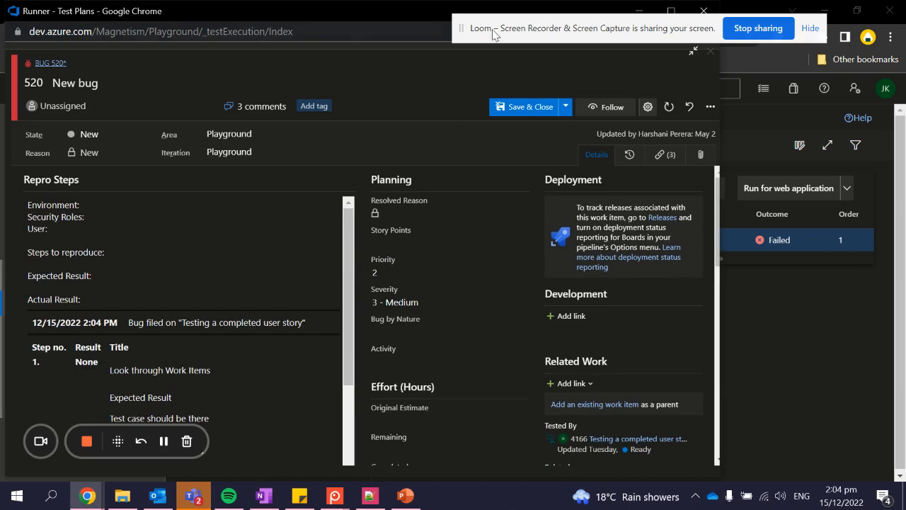
{"action": "left_click", "coordinate": [705, 53]}
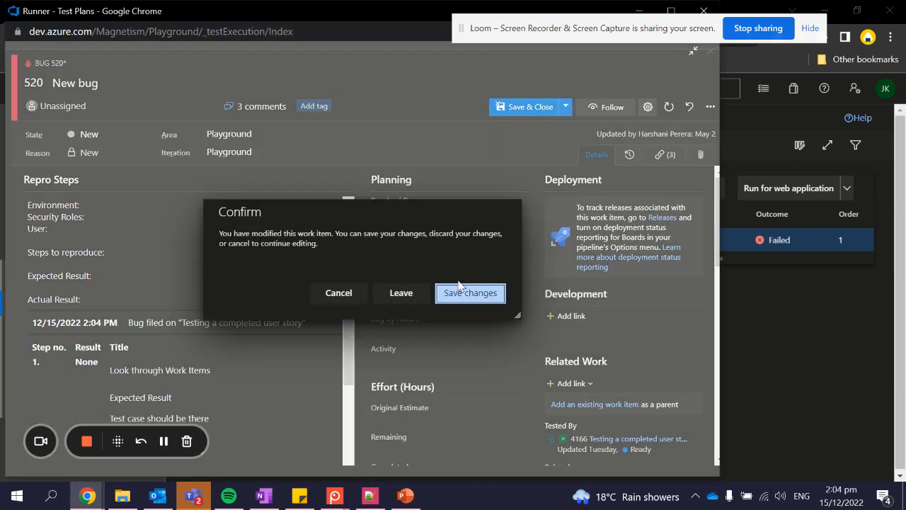
{"action": "left_click", "coordinate": [409, 294]}
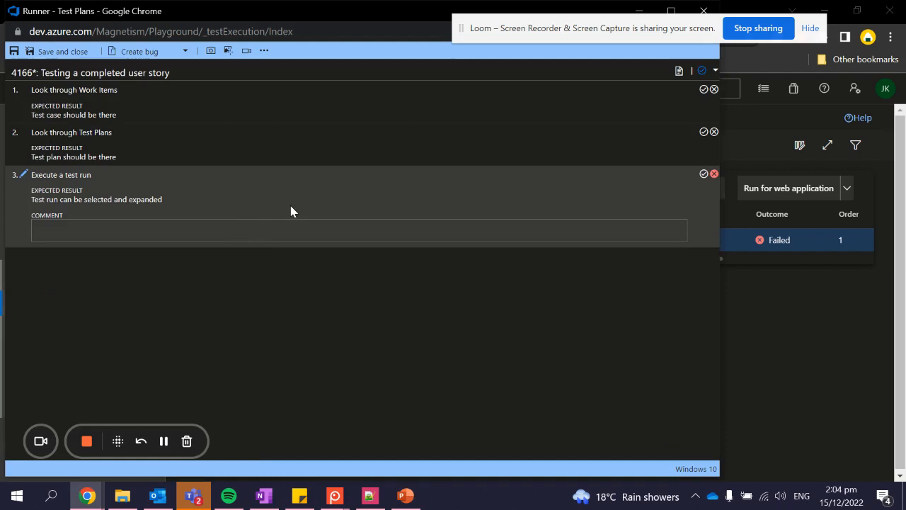
{"action": "left_click", "coordinate": [703, 11]}
- Open the most recent failed result, Run 958, from the test point's execution history
{"action": "left_click", "coordinate": [430, 110]}
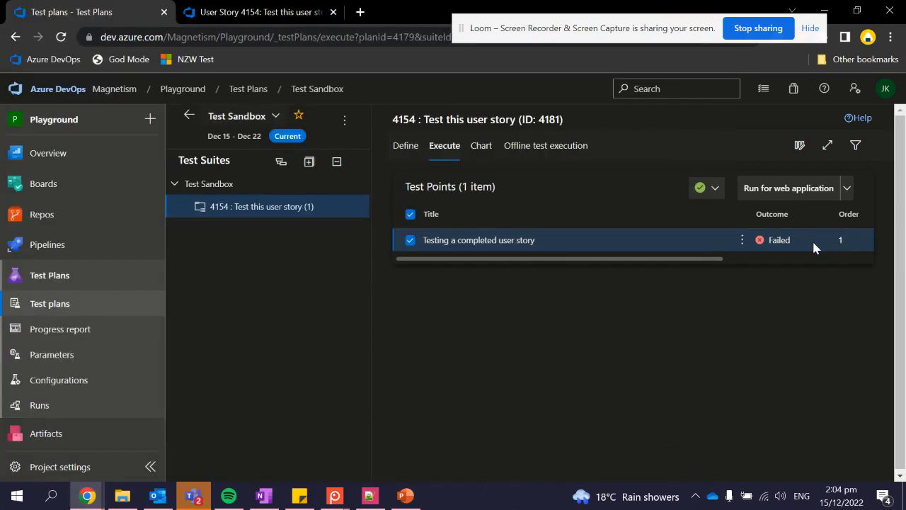
{"action": "left_click", "coordinate": [741, 240]}
{"action": "mouse_move", "coordinate": [736, 293]}
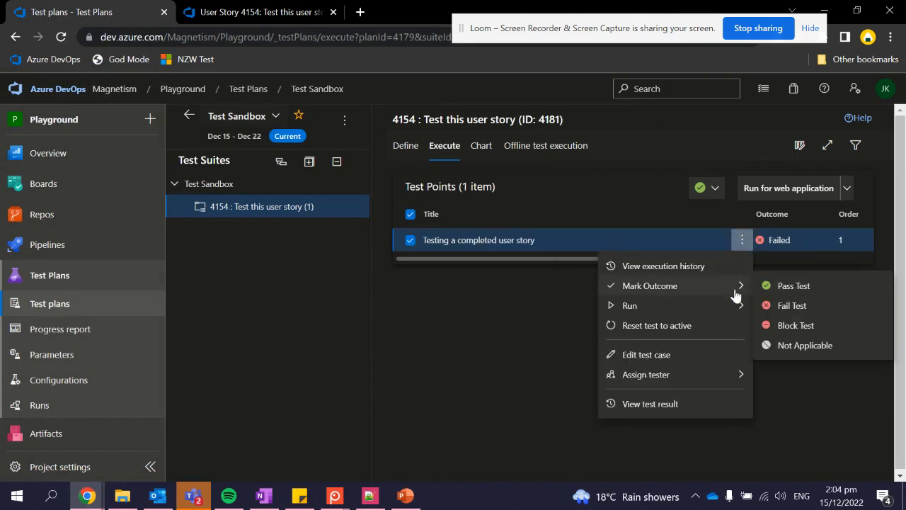
{"action": "left_click", "coordinate": [701, 267]}
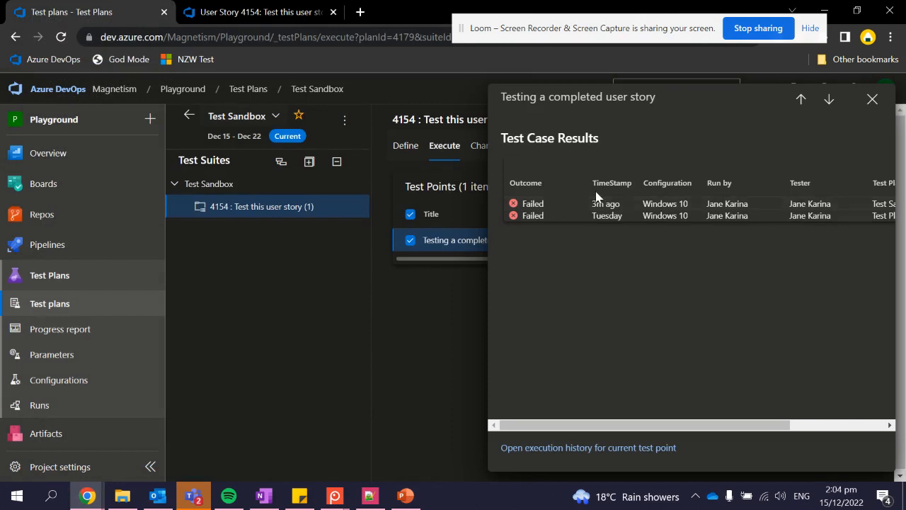
{"action": "left_click", "coordinate": [596, 204]}
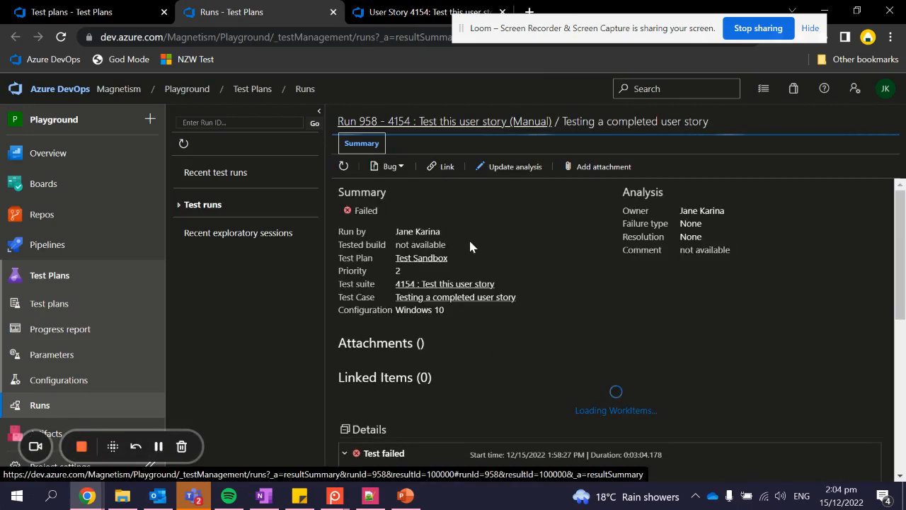
- Download the ActionLog attachment listed under Result attachments
{"action": "scroll", "coordinate": [469, 238], "scroll_direction": "down", "scroll_amount": 2}
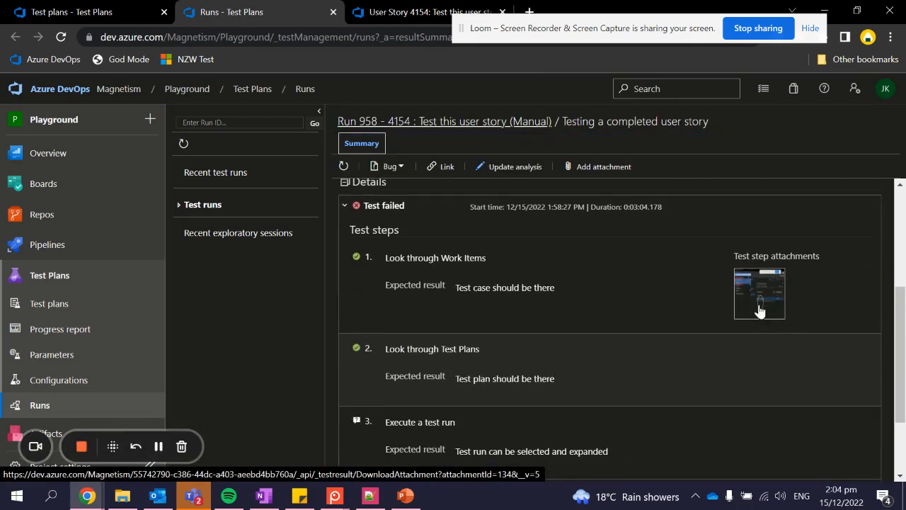
{"action": "scroll", "coordinate": [720, 309], "scroll_direction": "down", "scroll_amount": 2}
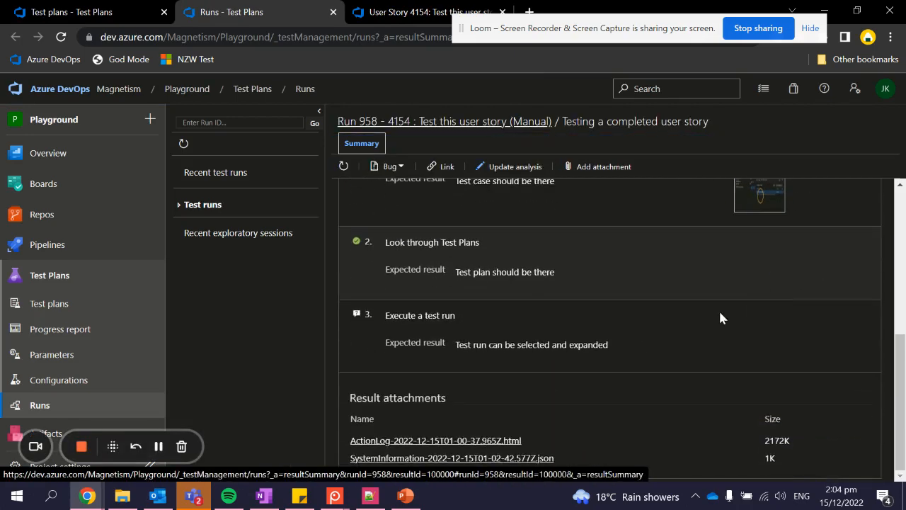
{"action": "left_click", "coordinate": [472, 440]}
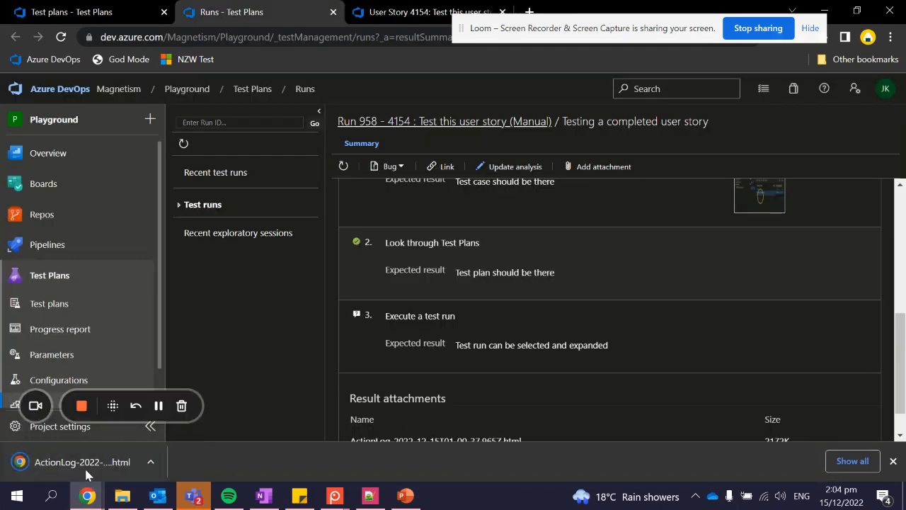
- Open the downloaded ActionLog file and scroll through its recorded steps and screenshots
{"action": "left_click", "coordinate": [86, 471]}
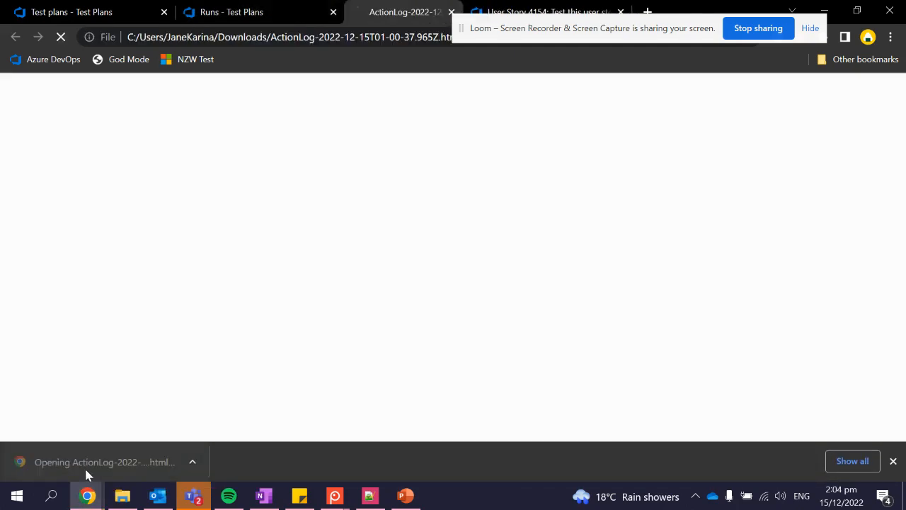
{"action": "scroll", "coordinate": [225, 201], "scroll_direction": "down", "scroll_amount": 1}
{"action": "scroll", "coordinate": [224, 198], "scroll_direction": "down", "scroll_amount": 15}
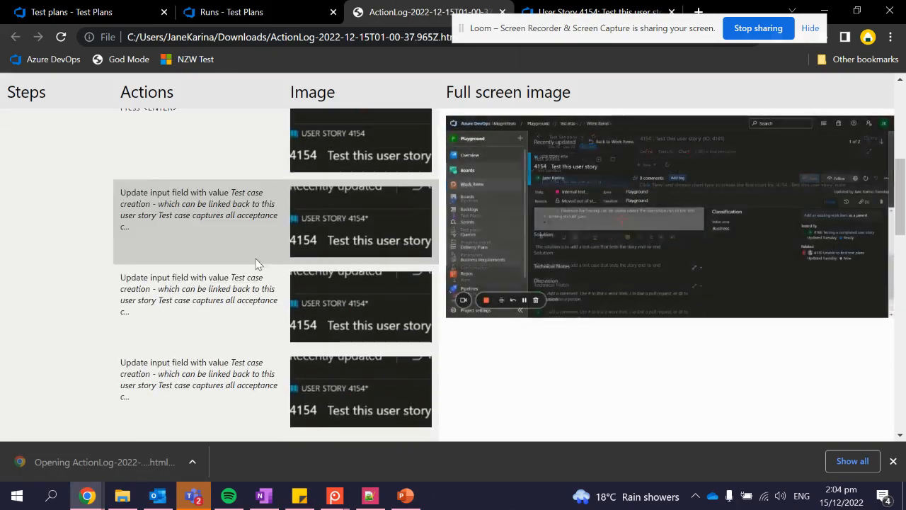
{"action": "scroll", "coordinate": [251, 300], "scroll_direction": "down", "scroll_amount": 10}
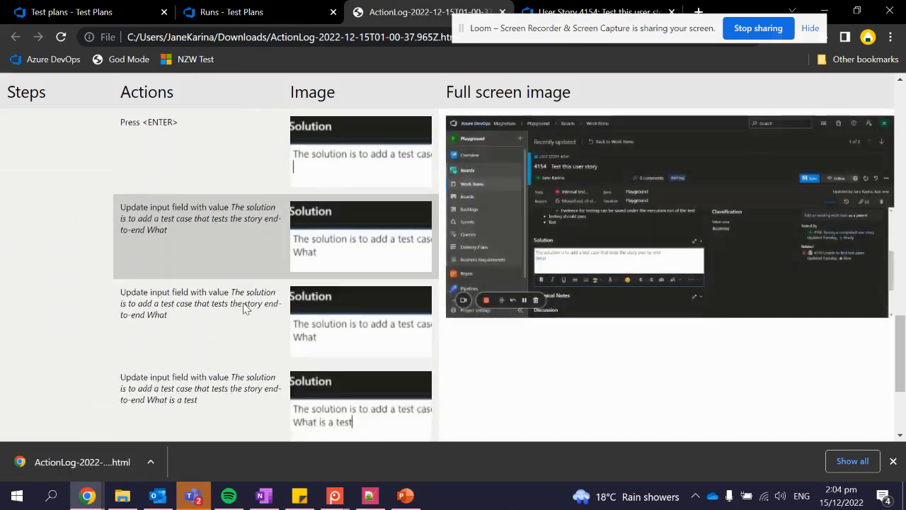
{"action": "scroll", "coordinate": [266, 317], "scroll_direction": "up", "scroll_amount": 2}
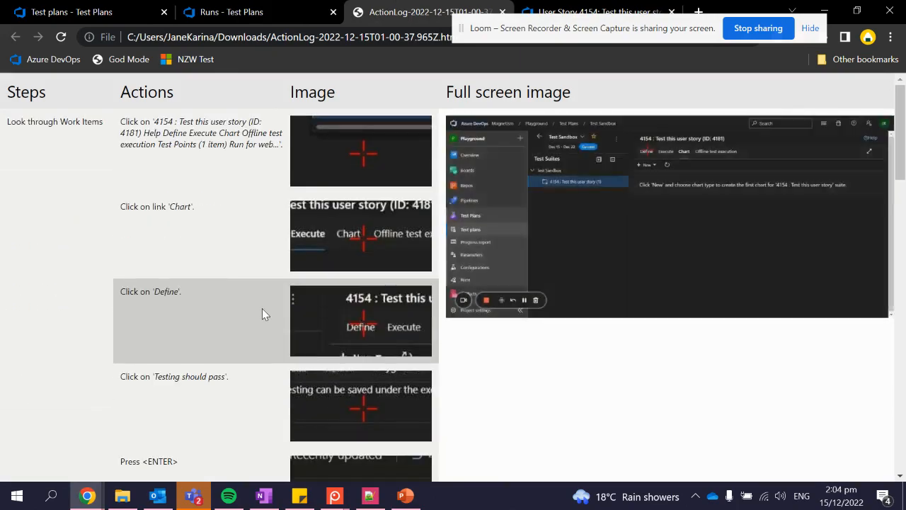
{"action": "left_click", "coordinate": [503, 12]}
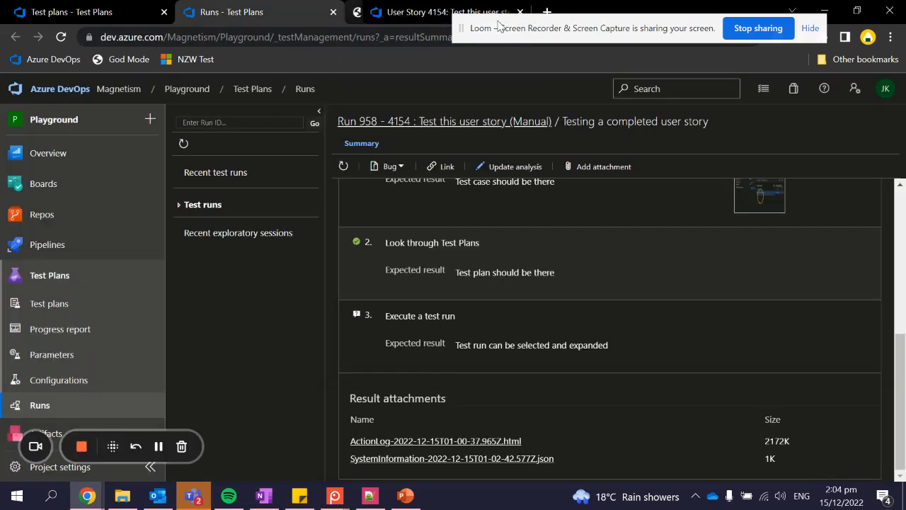
{"action": "scroll", "coordinate": [470, 243], "scroll_direction": "up", "scroll_amount": 5}
{"action": "scroll", "coordinate": [449, 279], "scroll_direction": "down", "scroll_amount": 4}
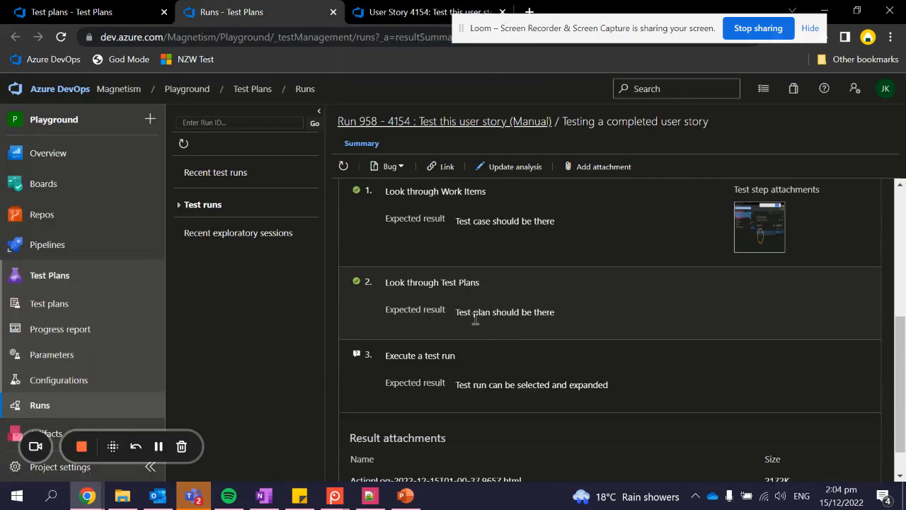
{"action": "scroll", "coordinate": [449, 364], "scroll_direction": "up", "scroll_amount": 4}
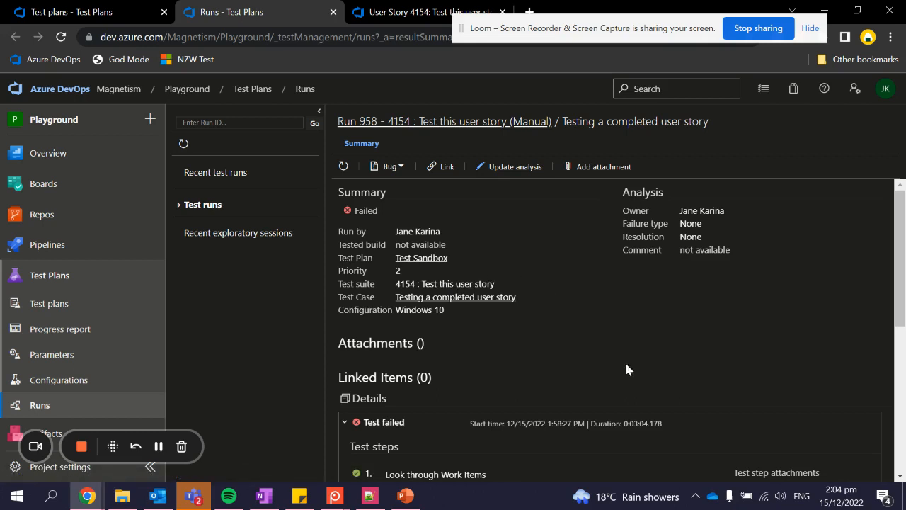
{"action": "scroll", "coordinate": [539, 374], "scroll_direction": "down", "scroll_amount": 5}
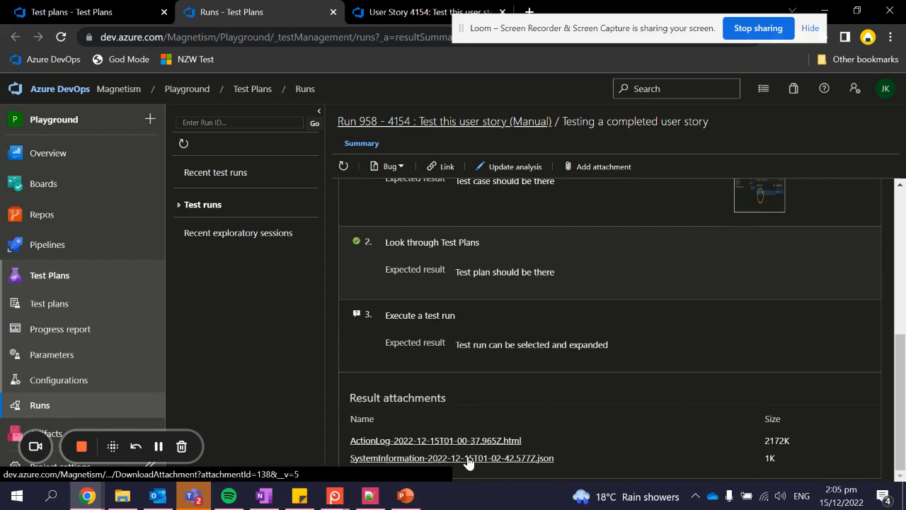
{"action": "scroll", "coordinate": [522, 373], "scroll_direction": "up", "scroll_amount": 1}
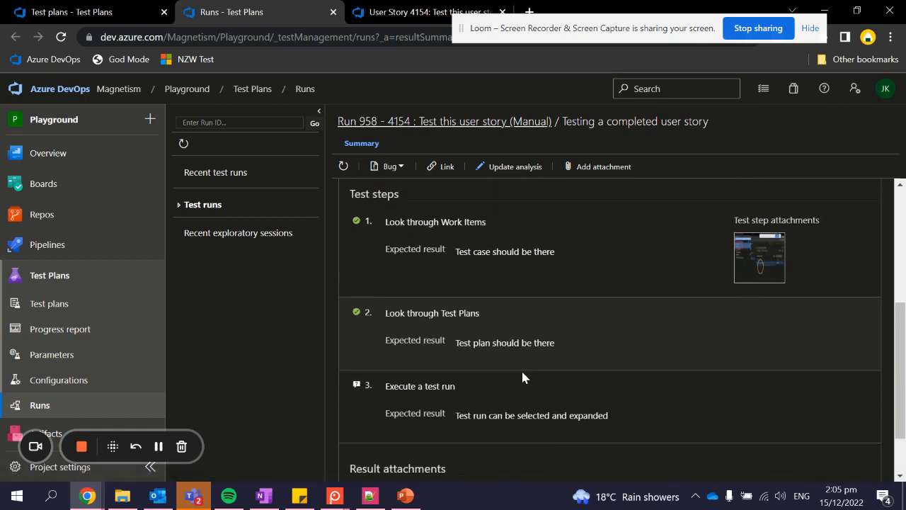
{"action": "scroll", "coordinate": [521, 375], "scroll_direction": "up", "scroll_amount": 4}
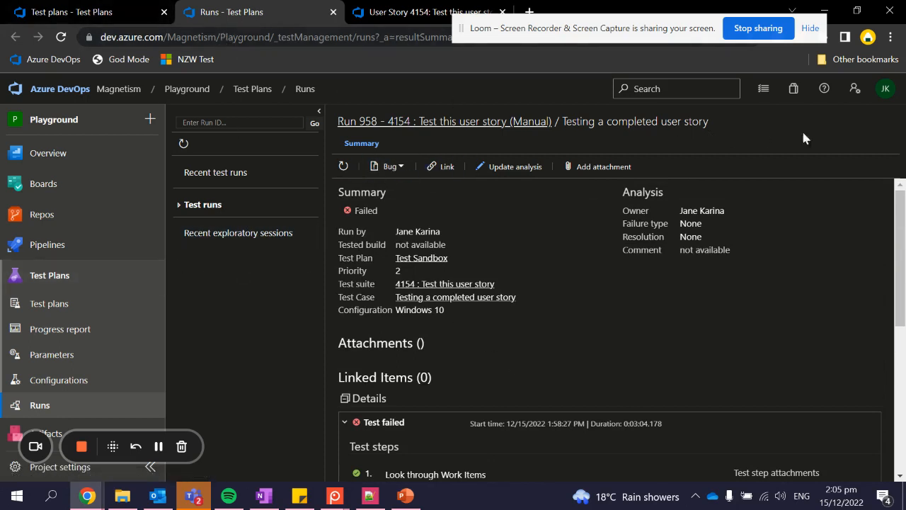
- Open Tuesday's failed Run 926 and select step 2's comment 'Test plan is not available'
{"action": "left_click", "coordinate": [173, 12]}
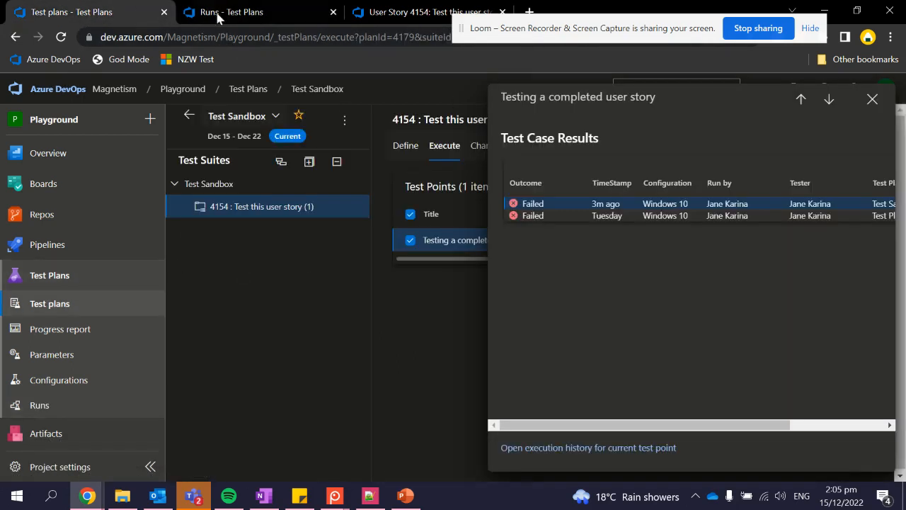
{"action": "left_click", "coordinate": [627, 218]}
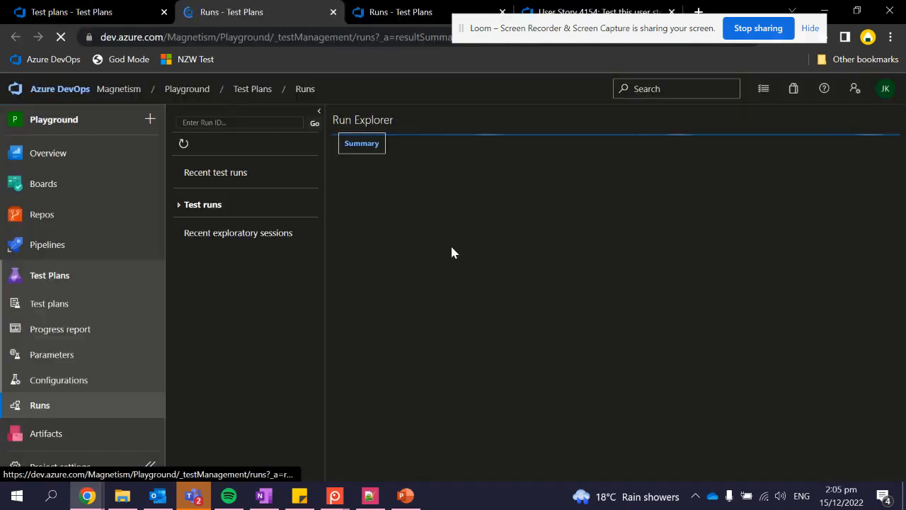
{"action": "scroll", "coordinate": [463, 249], "scroll_direction": "down", "scroll_amount": 1}
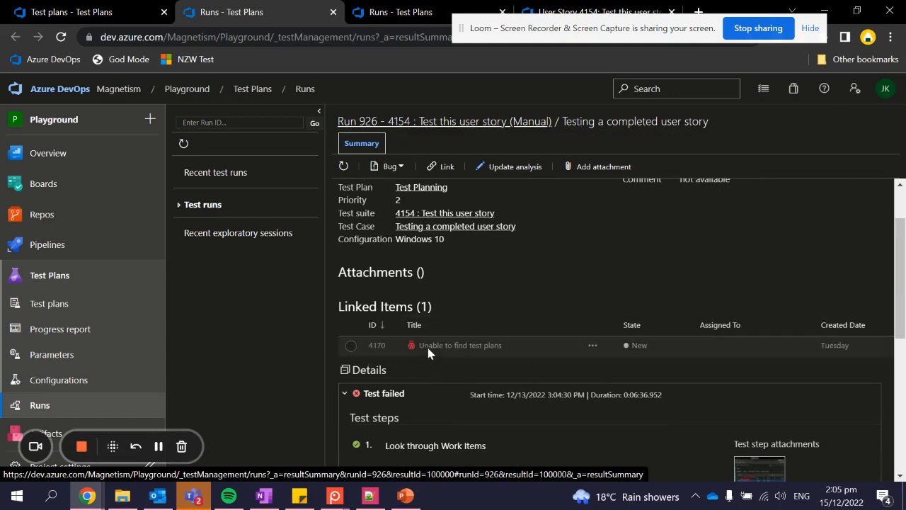
{"action": "scroll", "coordinate": [524, 326], "scroll_direction": "up", "scroll_amount": 1}
{"action": "scroll", "coordinate": [538, 326], "scroll_direction": "down", "scroll_amount": 7}
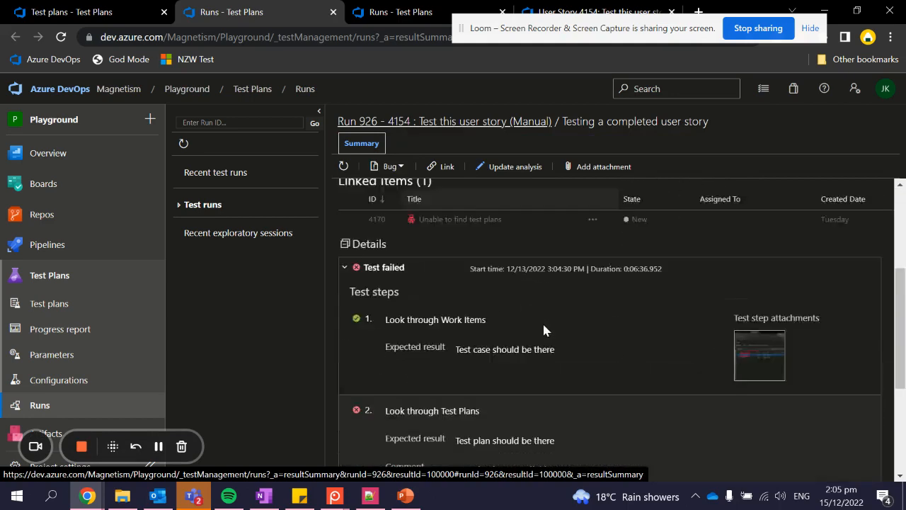
{"action": "scroll", "coordinate": [543, 330], "scroll_direction": "up", "scroll_amount": 1}
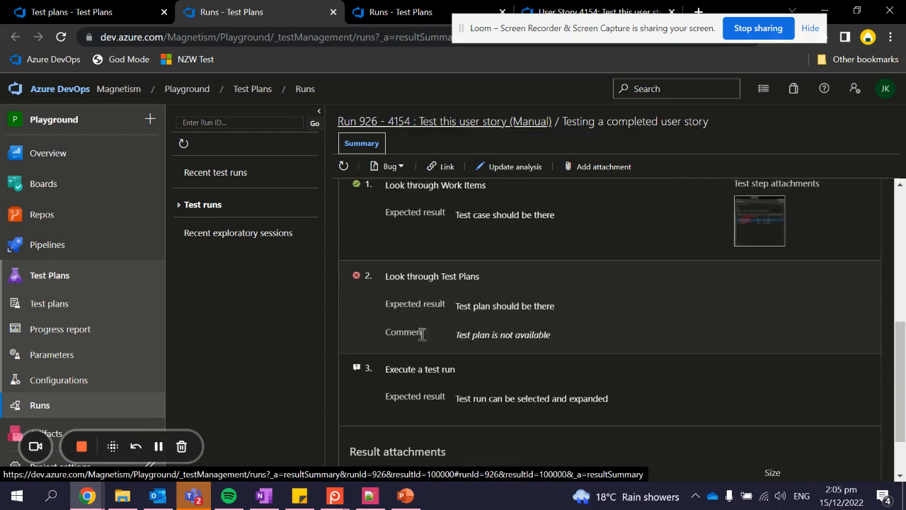
{"action": "left_click_drag", "start_coordinate": [453, 336], "coordinate": [571, 337]}
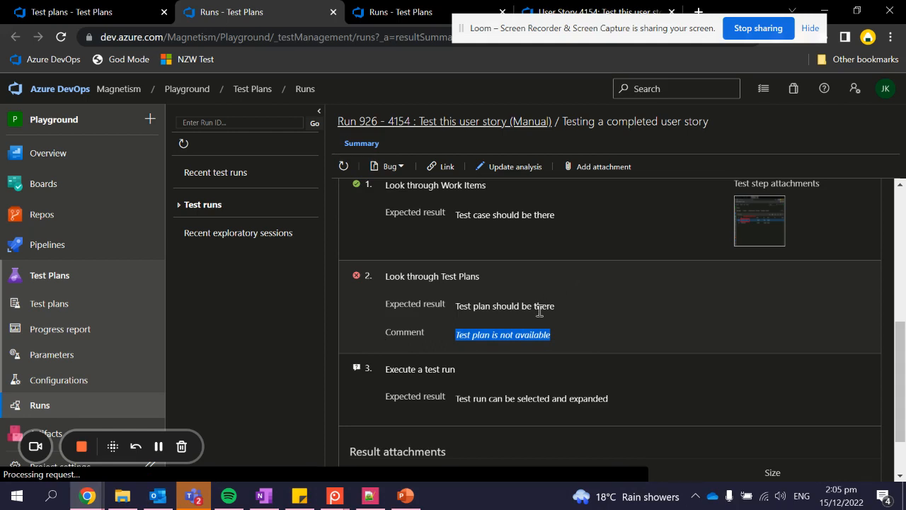
- Start the PowerPoint slideshow on the 'Azure DevOps: Test Execution' title slide
{"action": "scroll", "coordinate": [540, 311], "scroll_direction": "down", "scroll_amount": 2}
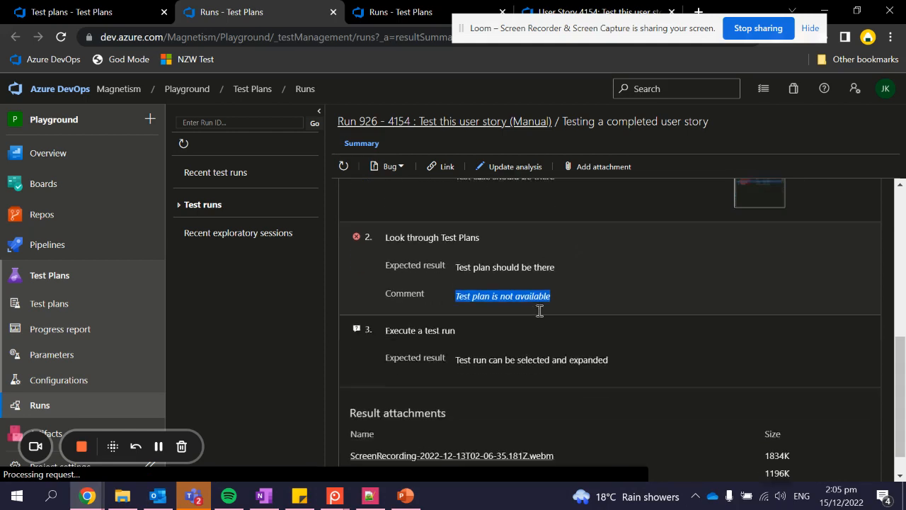
{"action": "left_click", "coordinate": [405, 496]}
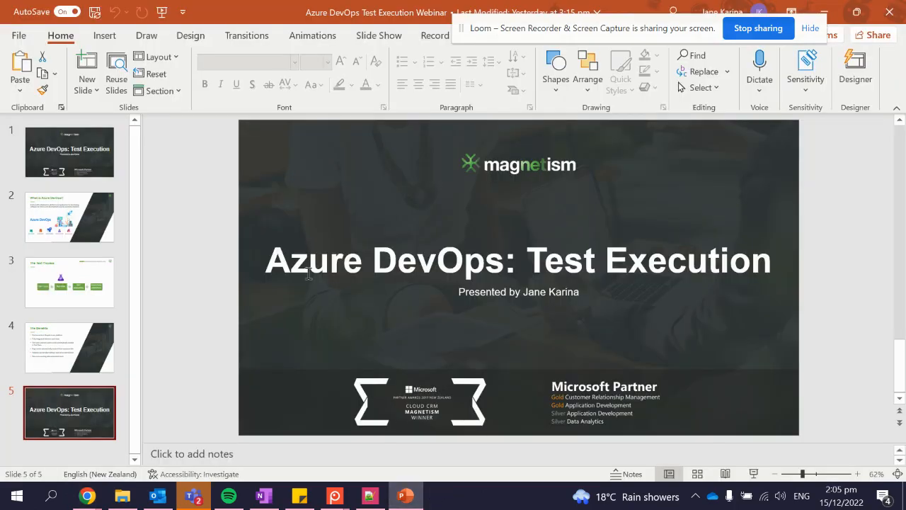
{"action": "left_click", "coordinate": [162, 11]}
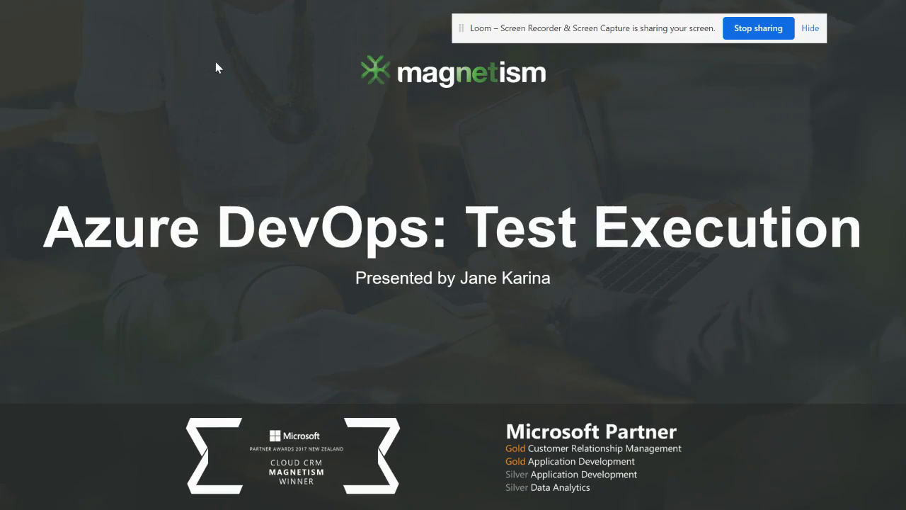